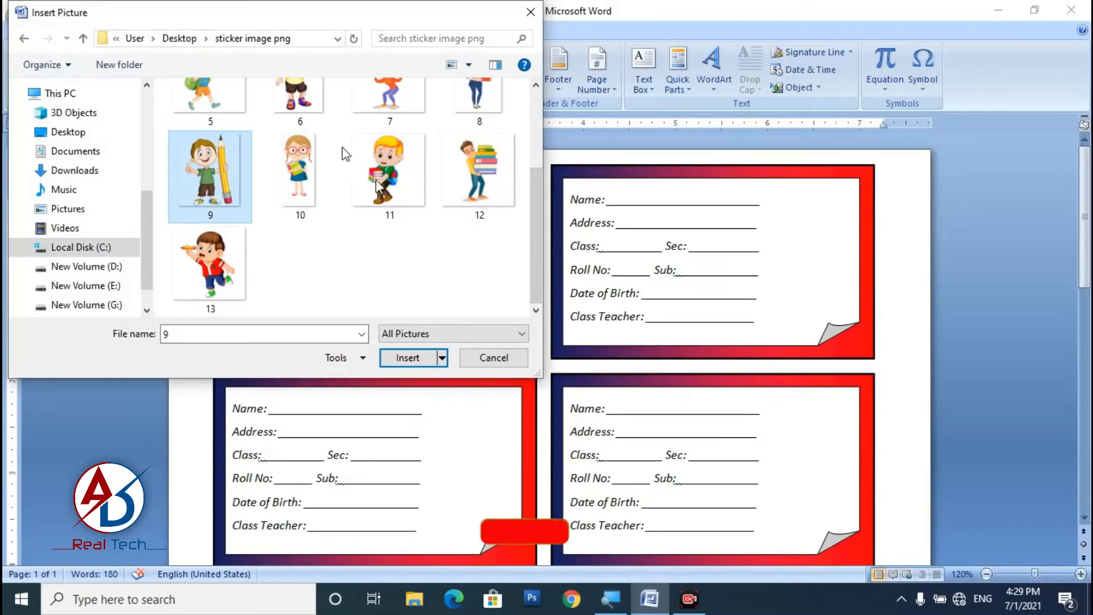
# Step: Insert picture 9 from the sticker image png folder and set its text wrapping to In Front of Text
pyautogui.click(408, 358)
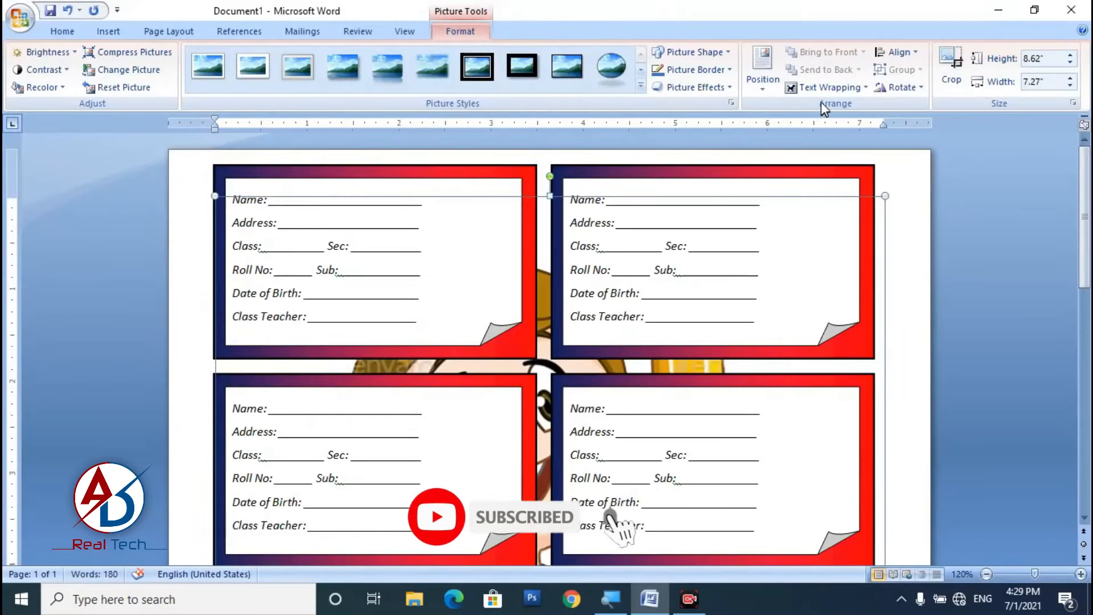
pyautogui.click(827, 87)
pyautogui.click(834, 179)
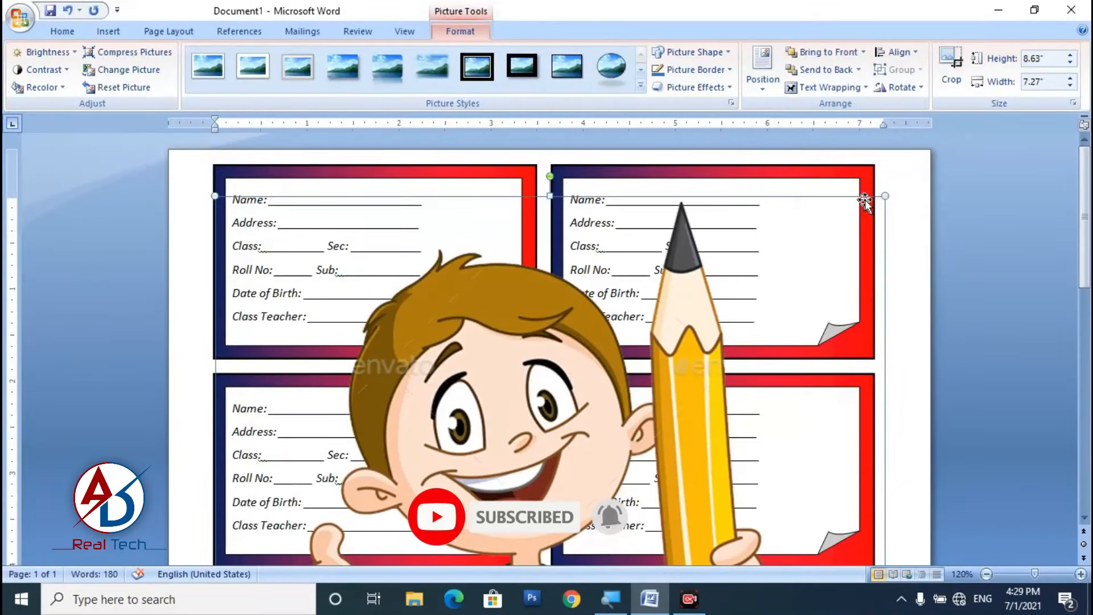
pyautogui.click(833, 86)
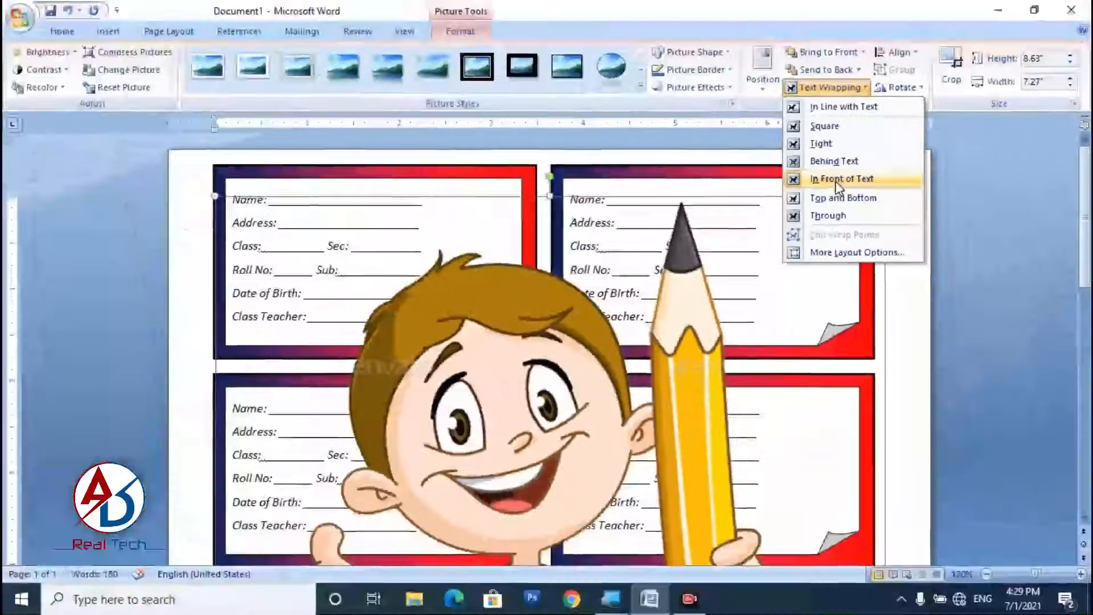
pyautogui.click(836, 180)
# Step: Shrink the pencil boy picture to about 1.62 by 1.37 inches and place it beside the text in the first row's left label
pyautogui.moveTo(884, 197); pyautogui.dragTo(676, 447)
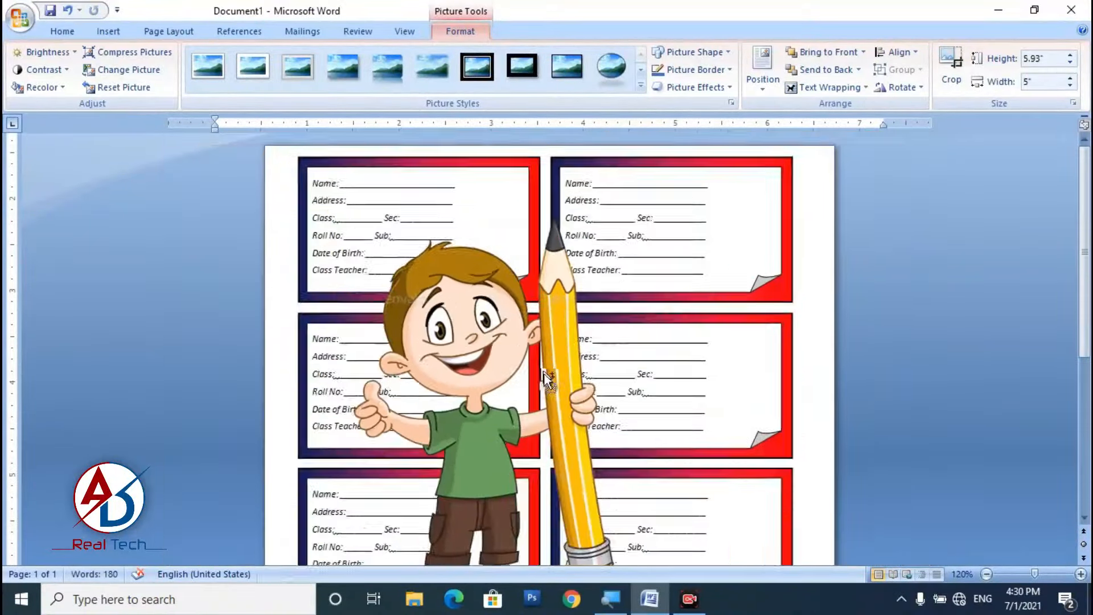
pyautogui.scroll(-4, 545, 379)
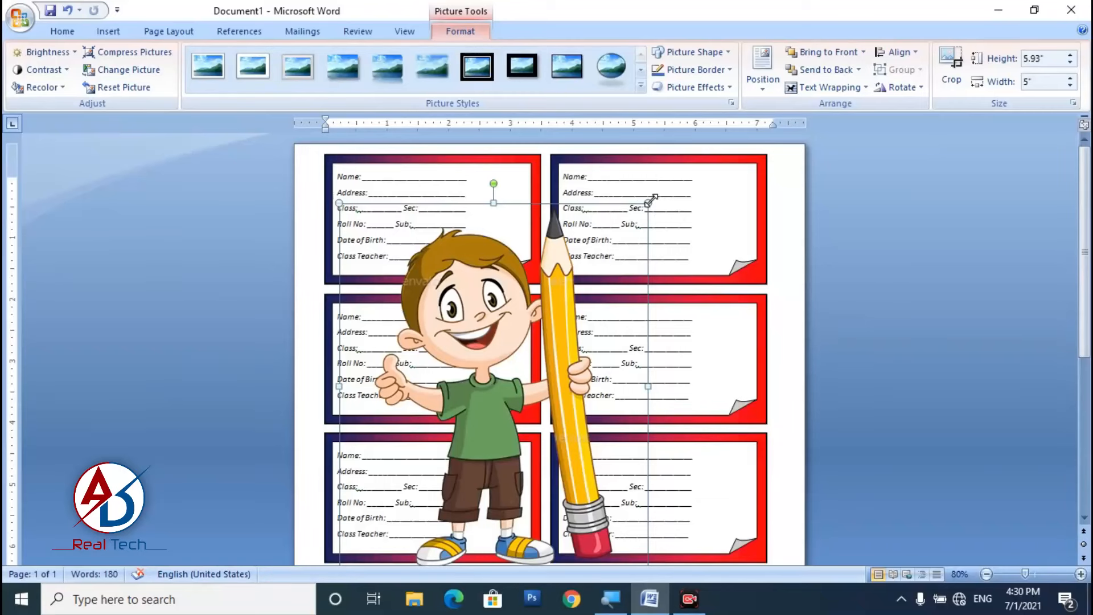
pyautogui.moveTo(649, 201); pyautogui.dragTo(568, 200)
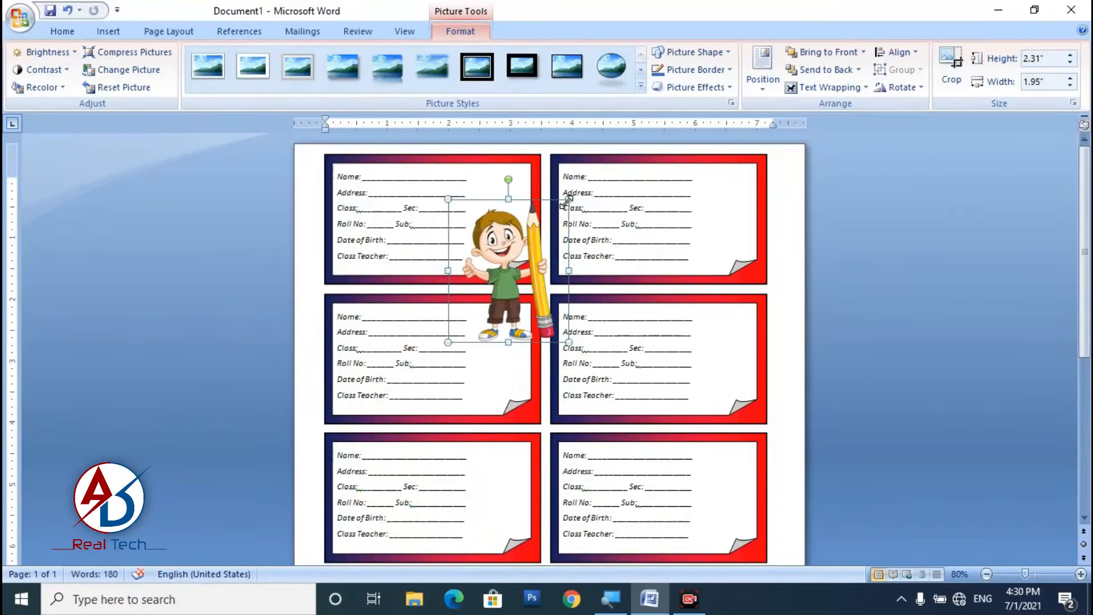
pyautogui.moveTo(474, 302); pyautogui.dragTo(504, 223)
pyautogui.scroll(3, 524, 301)
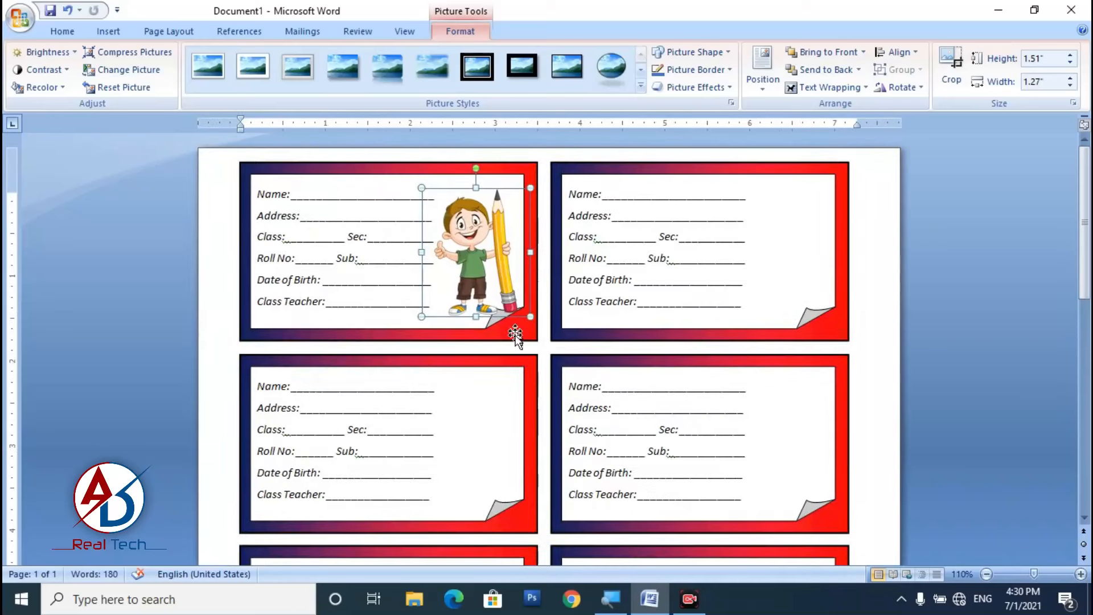
pyautogui.moveTo(531, 188); pyautogui.dragTo(539, 178)
pyautogui.moveTo(471, 266); pyautogui.dragTo(464, 267)
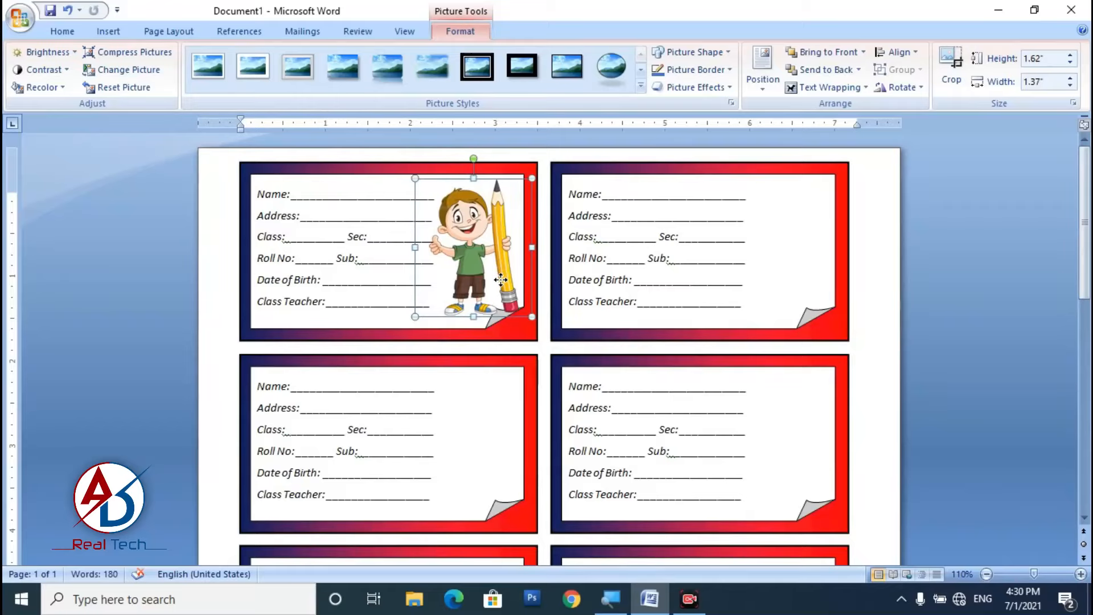
pyautogui.moveTo(500, 279); pyautogui.dragTo(497, 279)
pyautogui.click(617, 345)
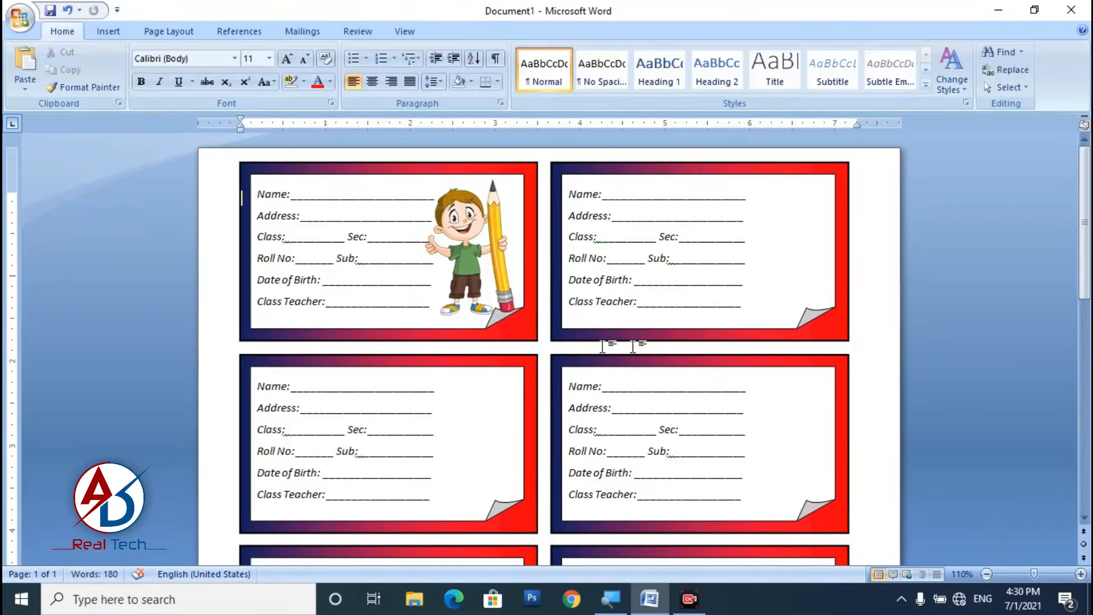
# Step: Insert picture 4 from the sticker image png folder and set its text wrapping to In Front of Text
pyautogui.scroll(-4, 515, 343)
pyautogui.scroll(4, 515, 343)
pyautogui.click(108, 32)
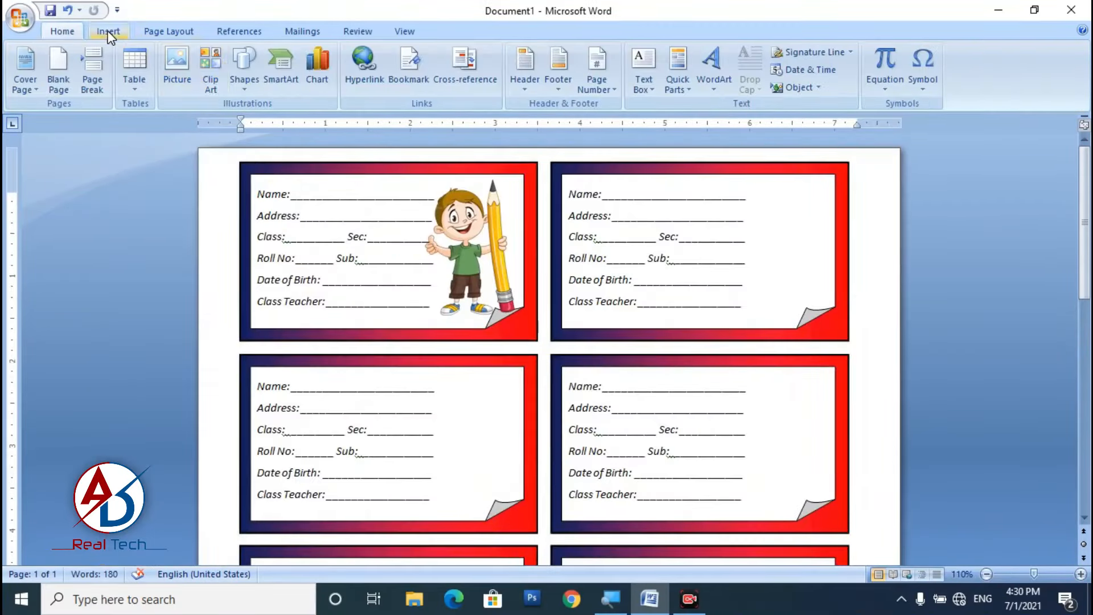
pyautogui.click(179, 71)
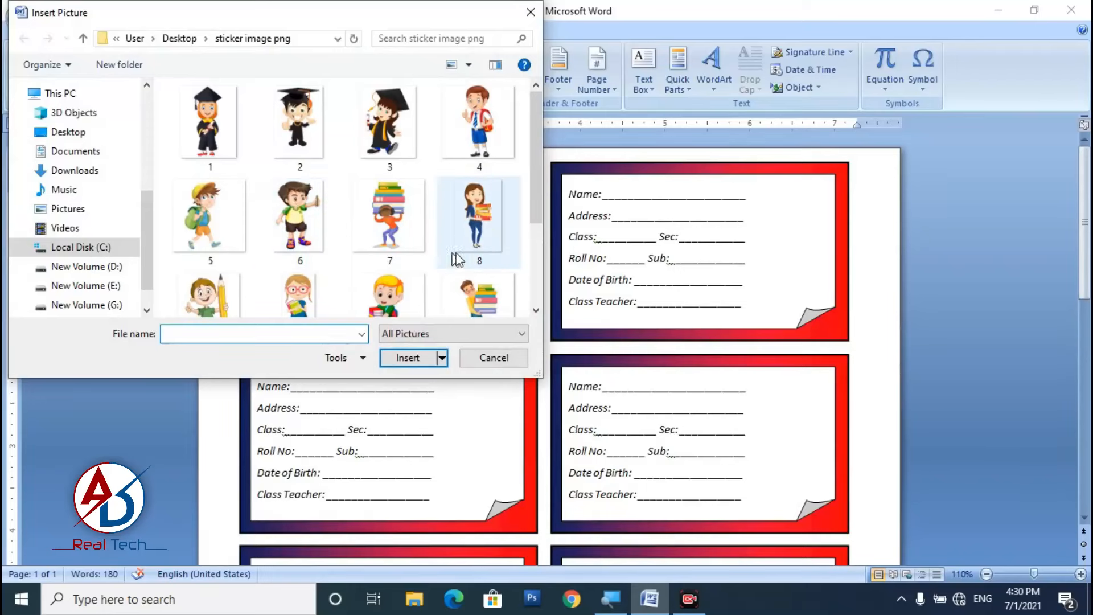
pyautogui.click(483, 124)
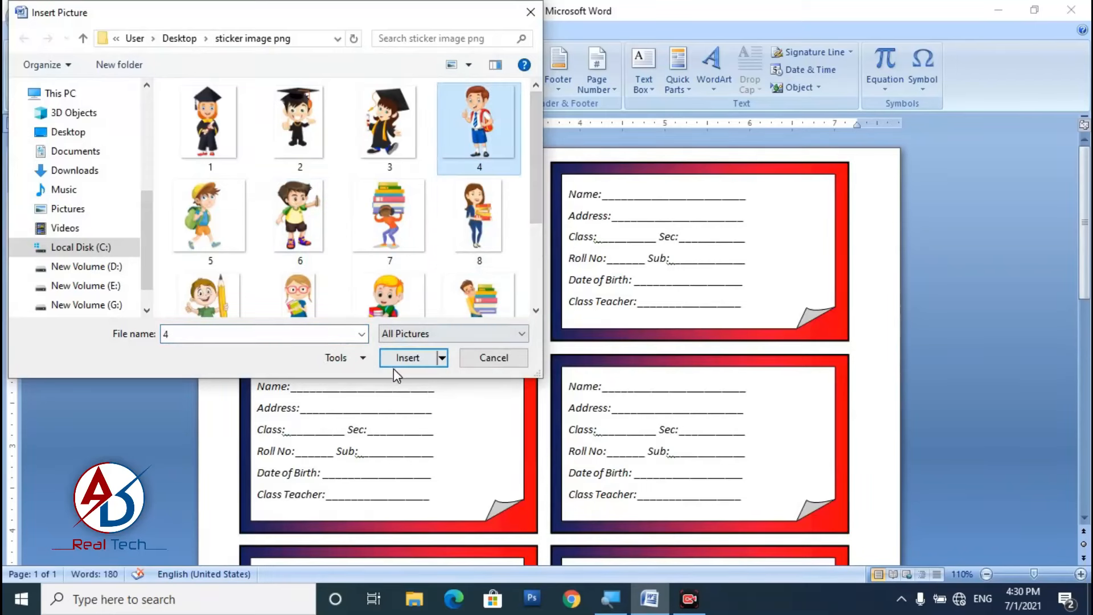
pyautogui.click(401, 360)
pyautogui.click(838, 86)
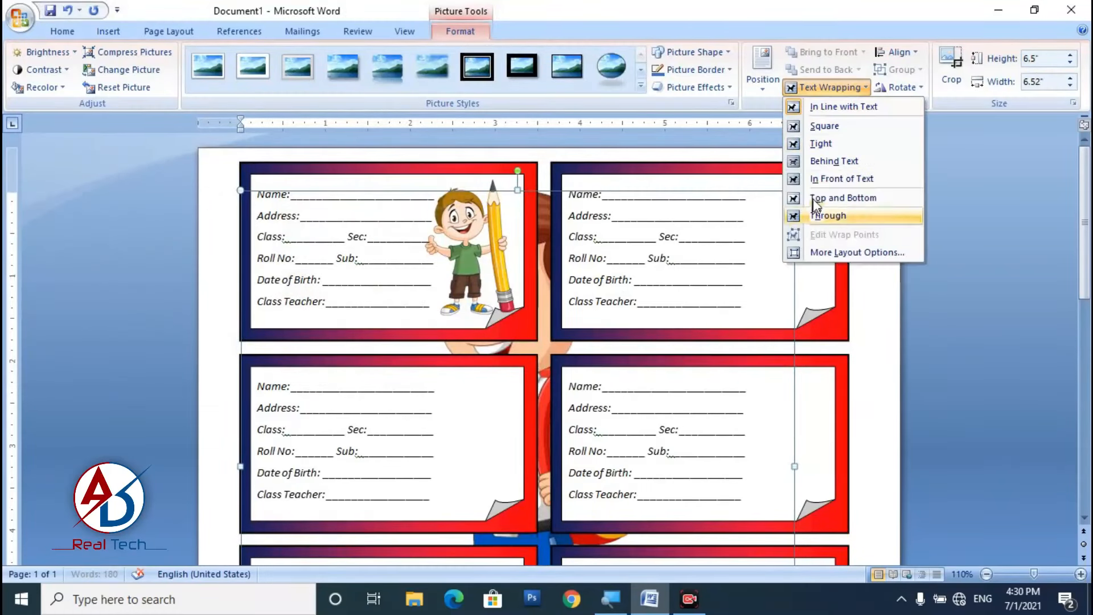
pyautogui.click(820, 178)
# Step: Scale the schoolboy picture to about 3.54 inches high and crop its empty side margins to about 1.87 inches wide
pyautogui.moveTo(797, 189); pyautogui.dragTo(542, 440)
pyautogui.moveTo(399, 513); pyautogui.dragTo(482, 307)
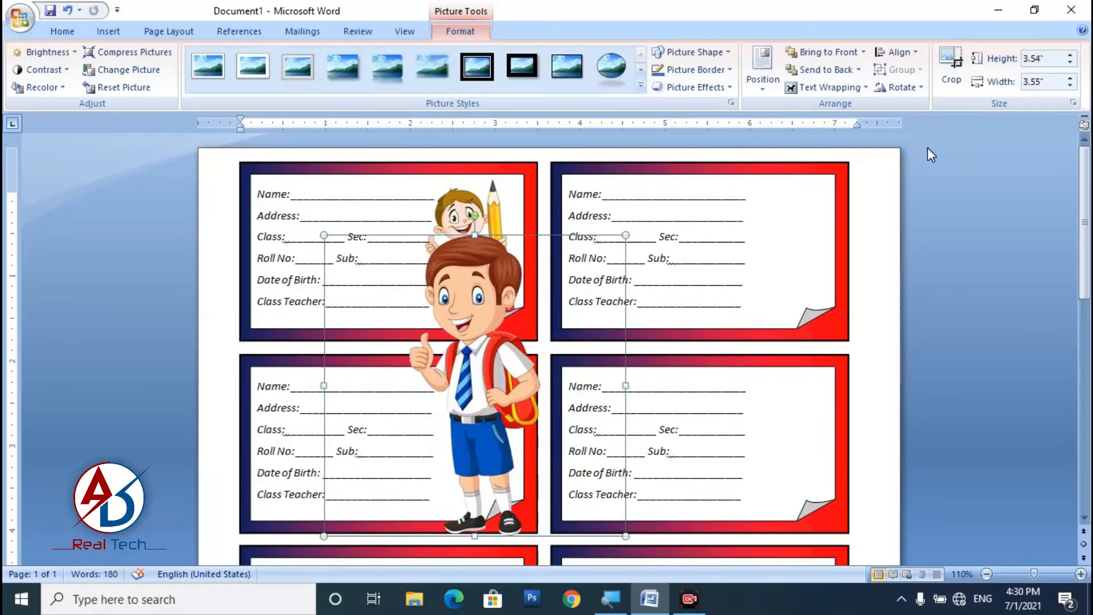
pyautogui.click(951, 70)
pyautogui.moveTo(623, 385); pyautogui.dragTo(582, 392)
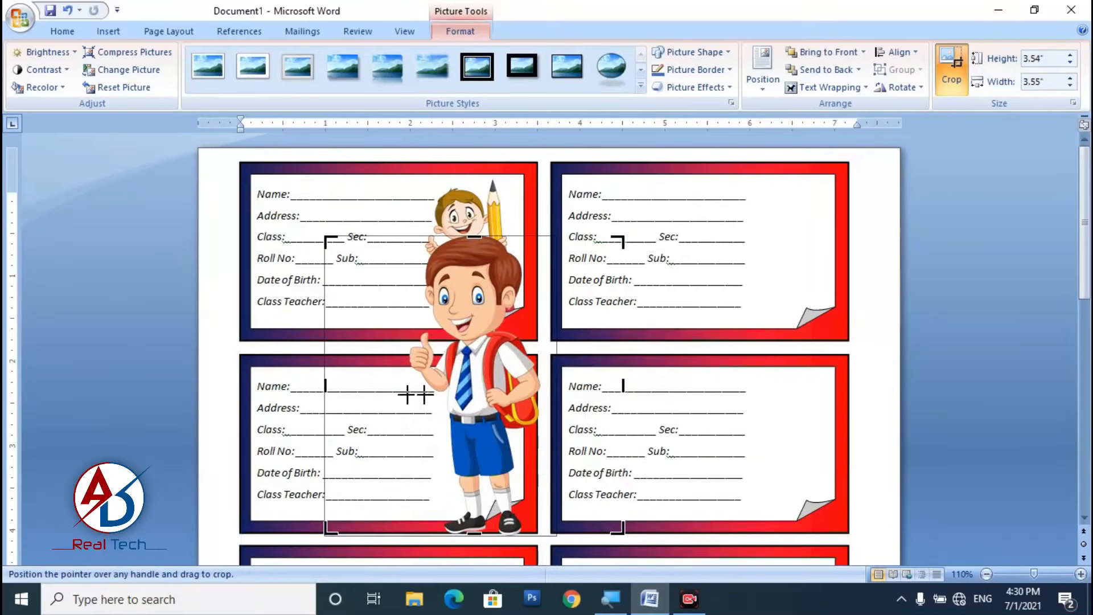
pyautogui.moveTo(325, 386); pyautogui.dragTo(398, 386)
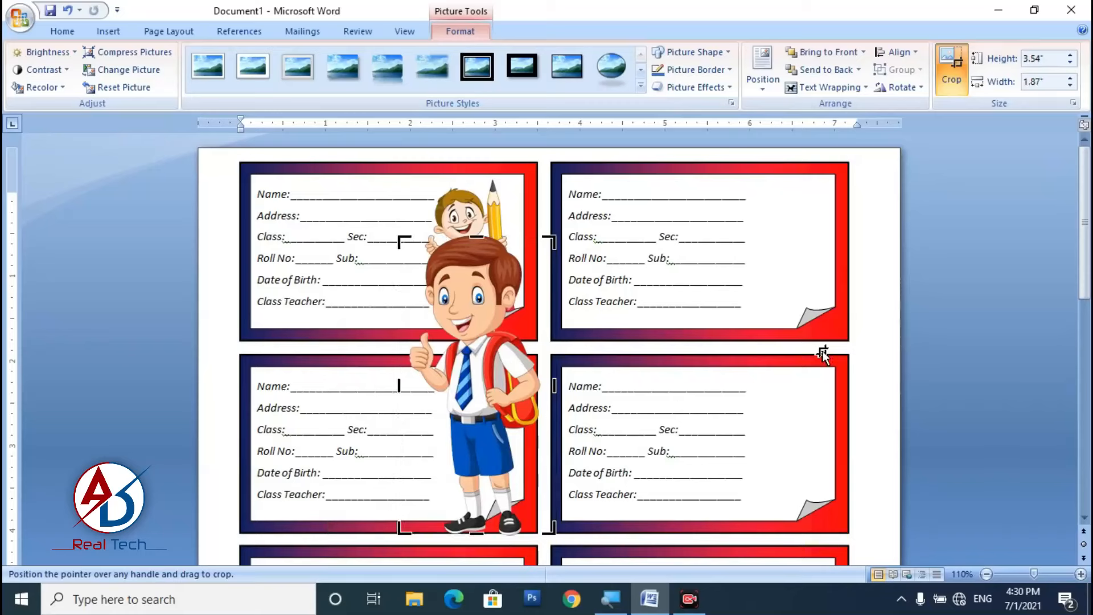
pyautogui.click(885, 337)
# Step: Shrink the schoolboy picture to about 1.59 by 0.83 inches and place it beside the text in the first row's right label
pyautogui.click(466, 350)
pyautogui.moveTo(557, 236); pyautogui.dragTo(465, 409)
pyautogui.moveTo(422, 465); pyautogui.dragTo(762, 248)
pyautogui.moveTo(810, 190)
pyautogui.mouseDown()
pyautogui.moveTo(820, 170)
pyautogui.moveTo(814, 183)
pyautogui.mouseUp()
pyautogui.hotkey('ctrl', 'Right')
pyautogui.hotkey('ctrl', 'Right')
pyautogui.hotkey('ctrl', 'Right')
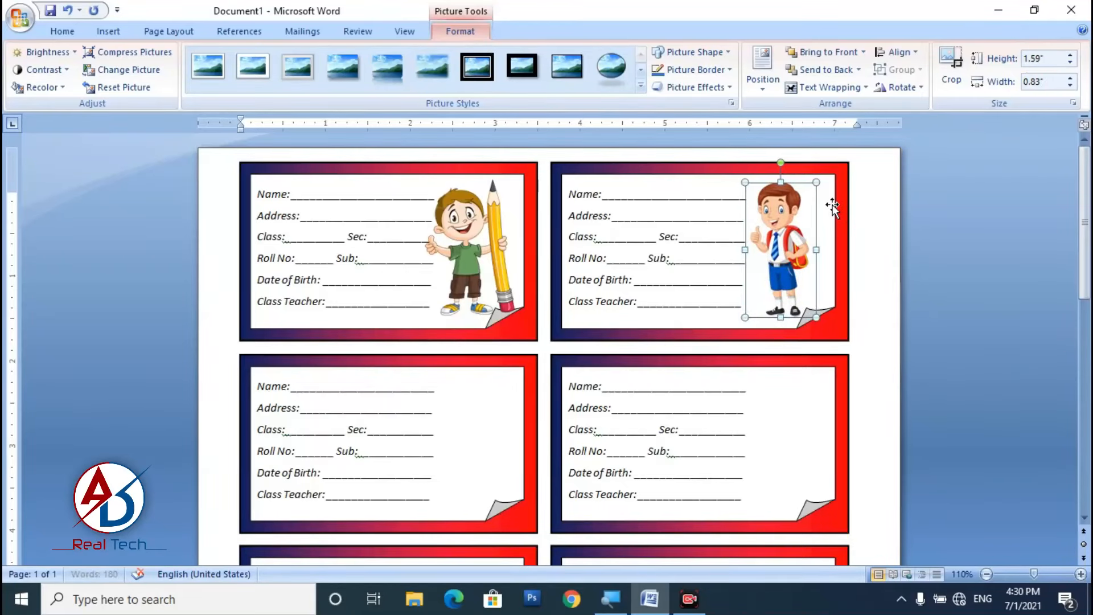
# Step: Enlarge the schoolboy picture to about 1.68 by 0.88 inches and nudge it slightly down and right within its label
pyautogui.scroll(4, 811, 215)
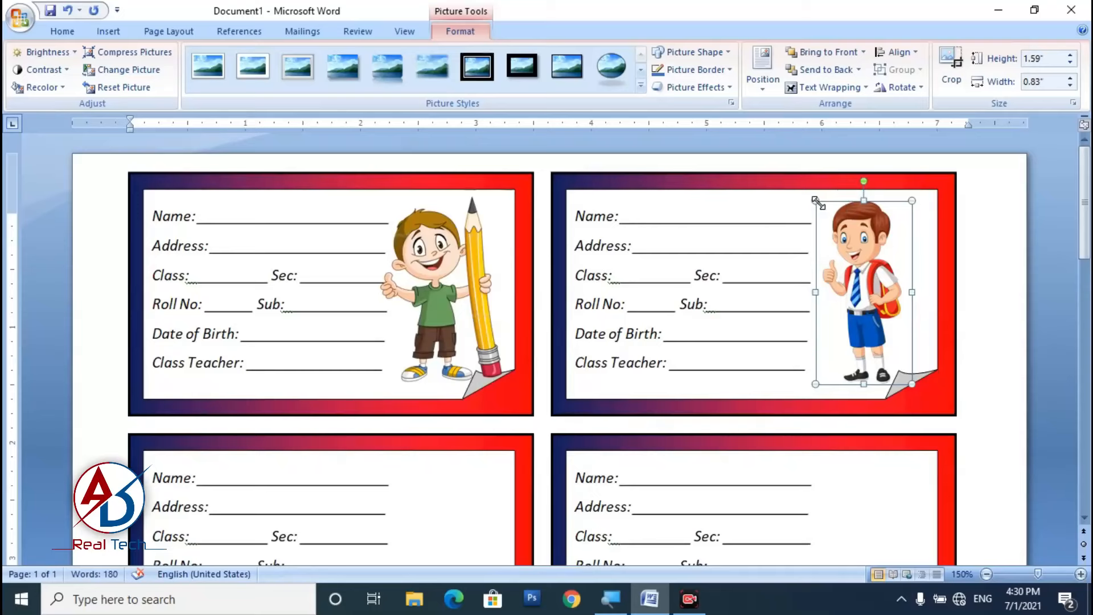
pyautogui.moveTo(816, 201); pyautogui.dragTo(809, 194)
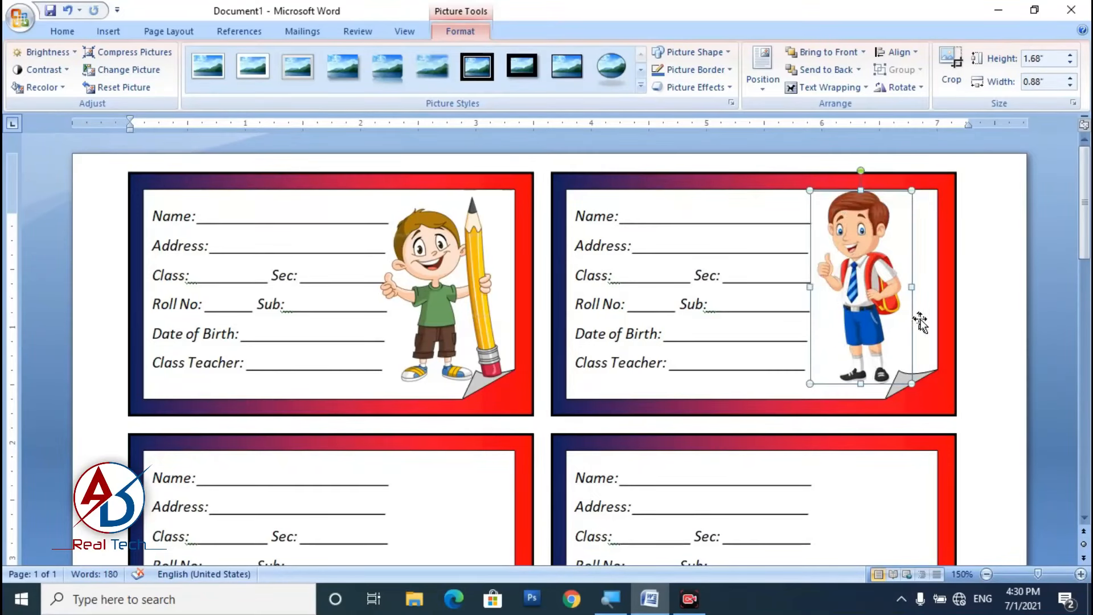
pyautogui.hotkey('ctrl', 'Down')
pyautogui.hotkey('ctrl', 'Down')
pyautogui.hotkey('ctrl', 'Right')
pyautogui.hotkey('ctrl', 'Right')
pyautogui.hotkey('ctrl', 'Right')
pyautogui.hotkey('ctrl', 'Right')
pyautogui.hotkey('ctrl', 'Right')
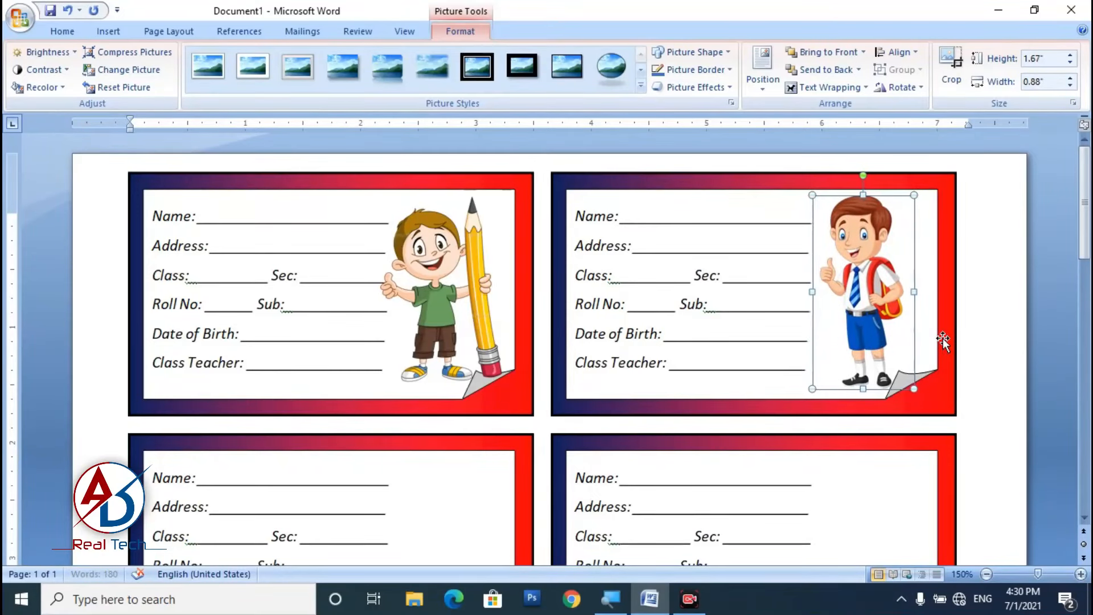
pyautogui.press('Escape')
pyautogui.scroll(-9, 635, 330)
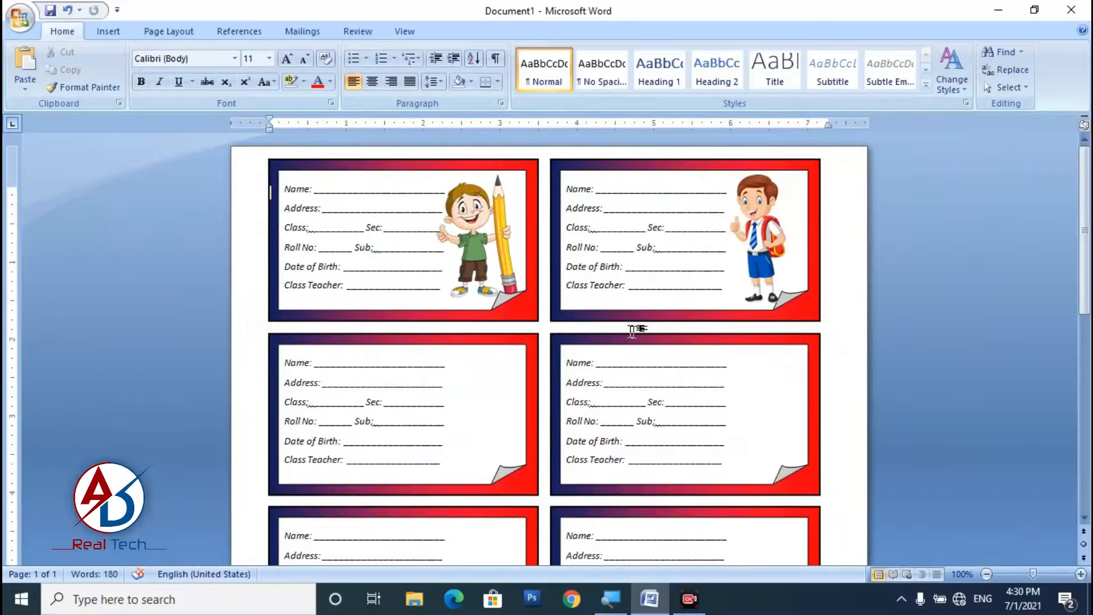
pyautogui.scroll(1, 630, 329)
pyautogui.scroll(6, 630, 330)
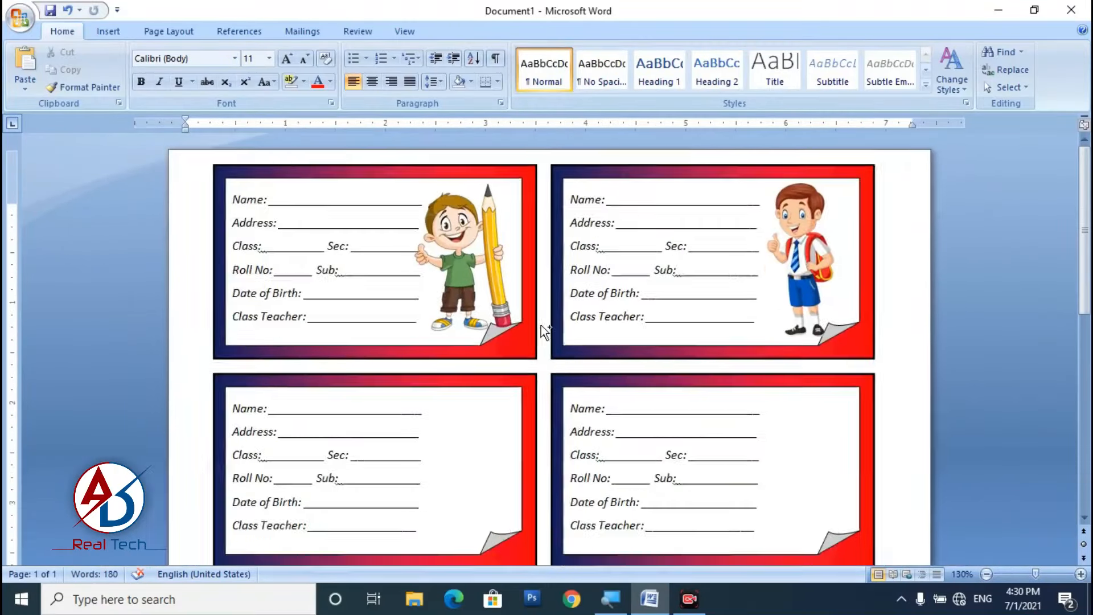
pyautogui.scroll(-5, 626, 333)
pyautogui.scroll(3, 605, 340)
# Step: Insert picture 5 from the sticker image png folder and set its text wrapping to In Front of Text
pyautogui.click(108, 32)
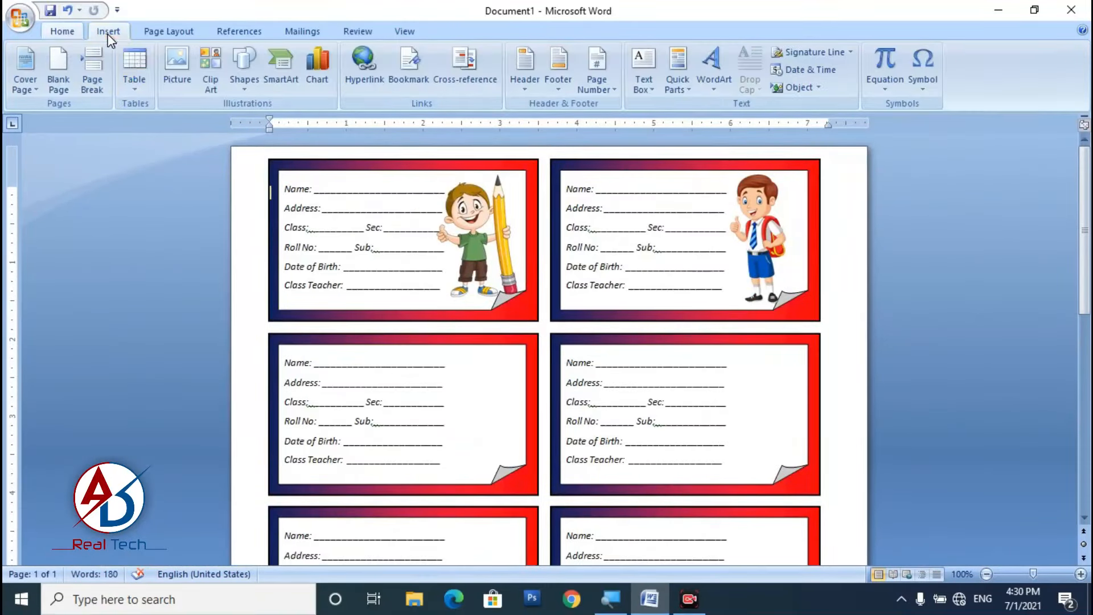
pyautogui.click(175, 73)
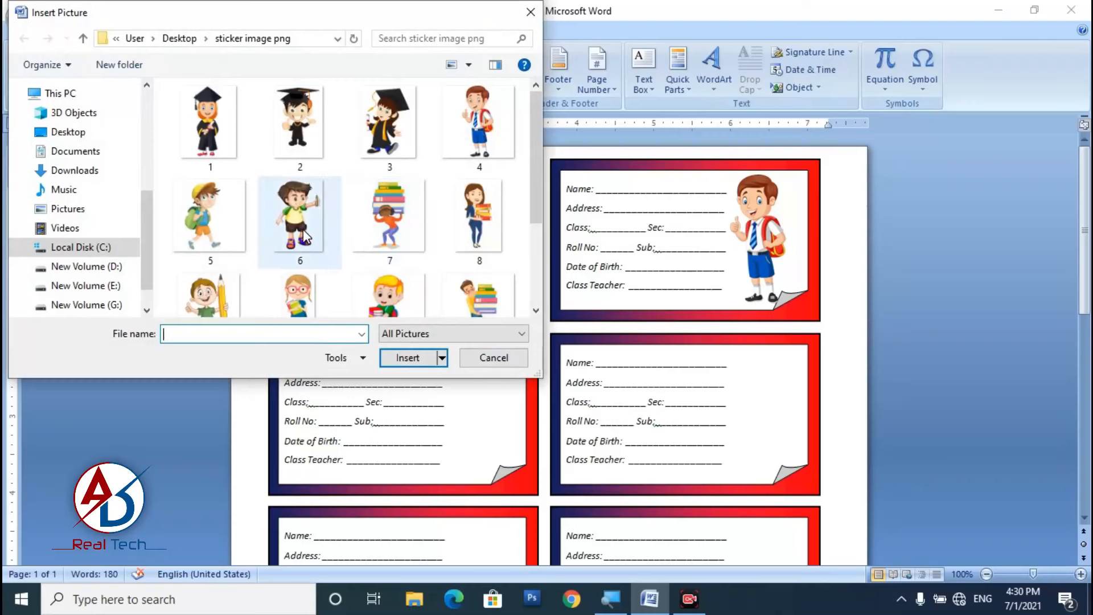
pyautogui.scroll(-1, 393, 279)
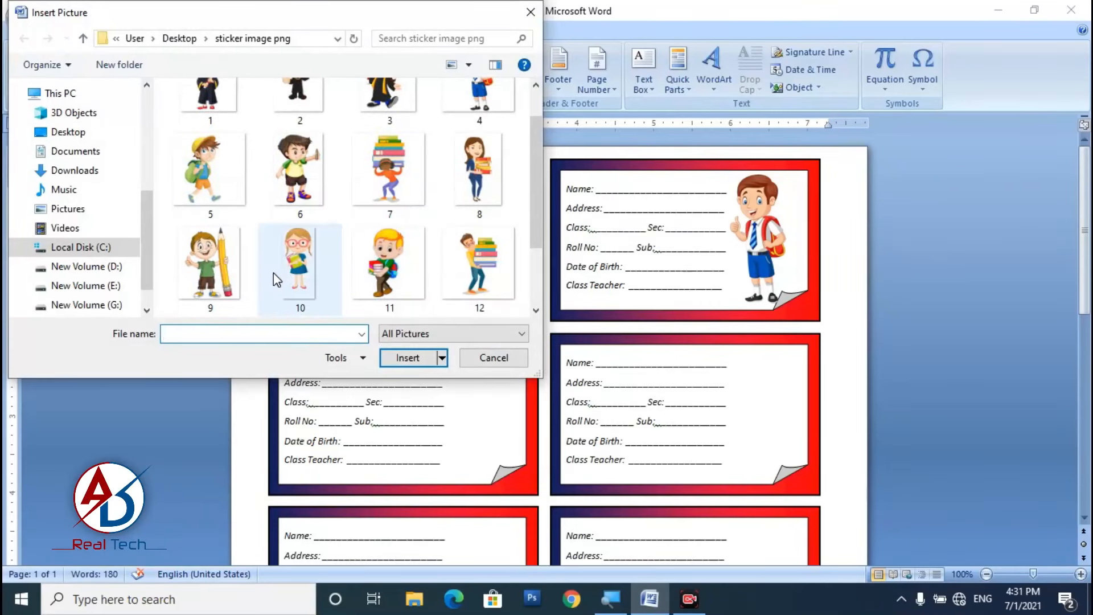
pyautogui.click(214, 196)
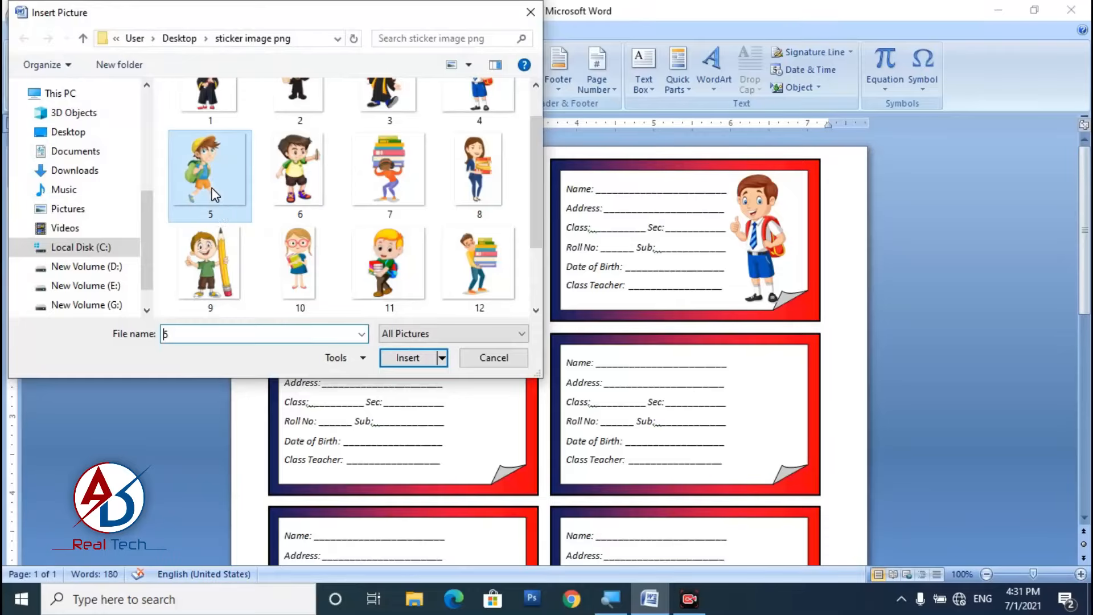
pyautogui.click(415, 361)
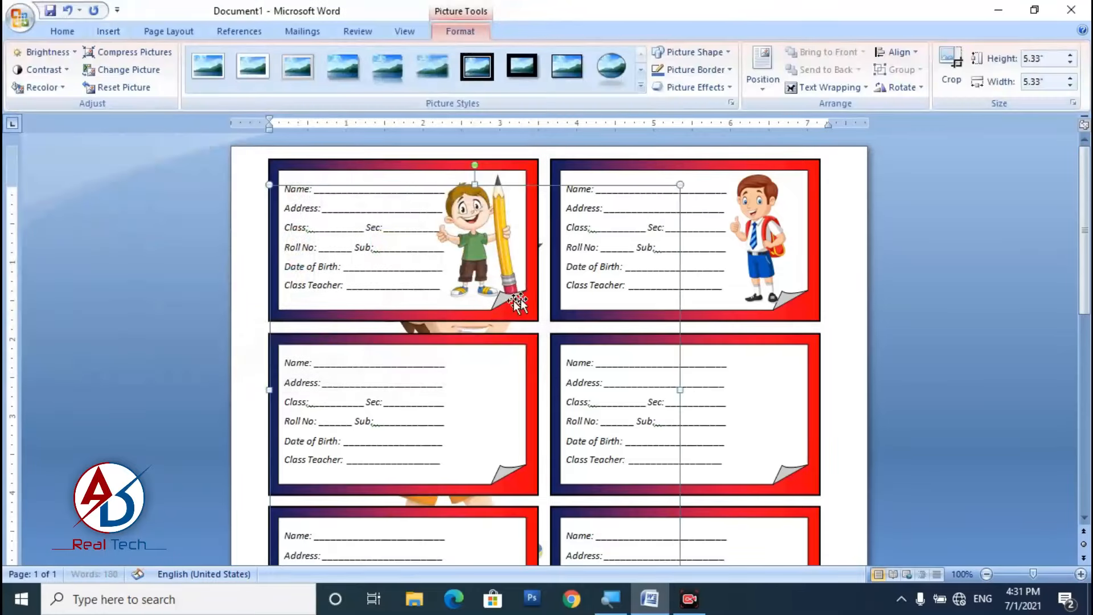
pyautogui.click(835, 90)
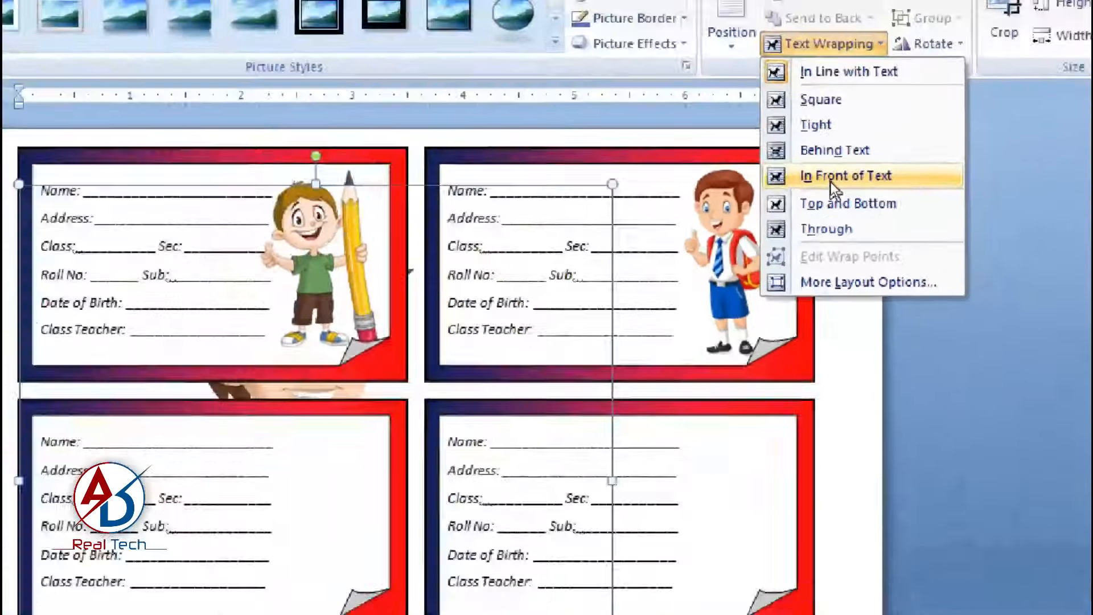
pyautogui.click(831, 180)
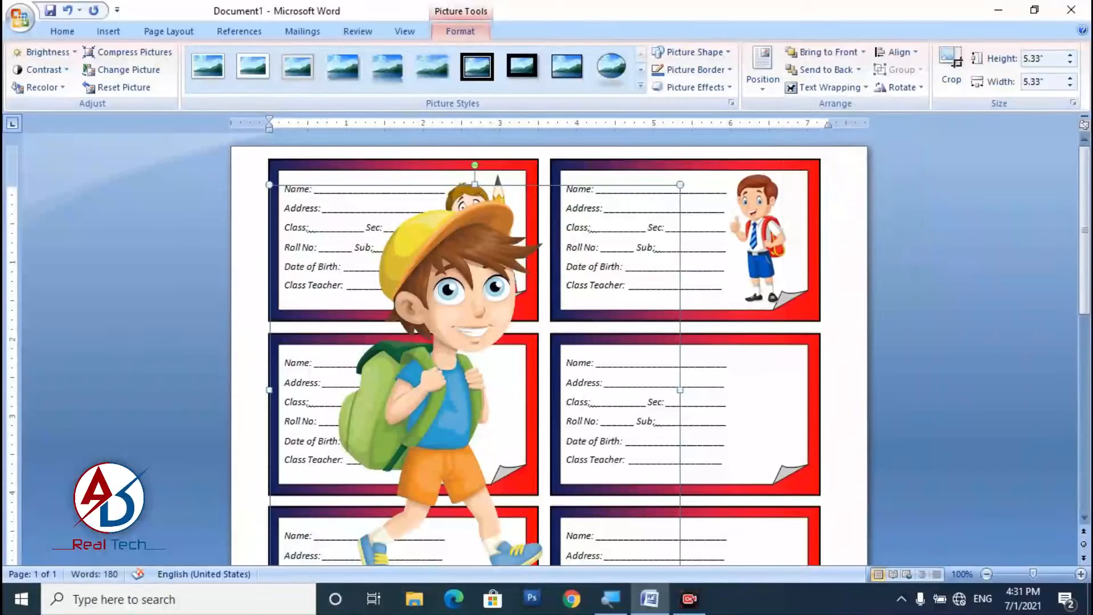
# Step: Shrink the walking boy picture to about 1.91 inches square and place it beside the text in the second row's left label
pyautogui.moveTo(680, 185); pyautogui.dragTo(417, 419)
pyautogui.scroll(-5, 422, 468)
pyautogui.moveTo(325, 369); pyautogui.dragTo(488, 294)
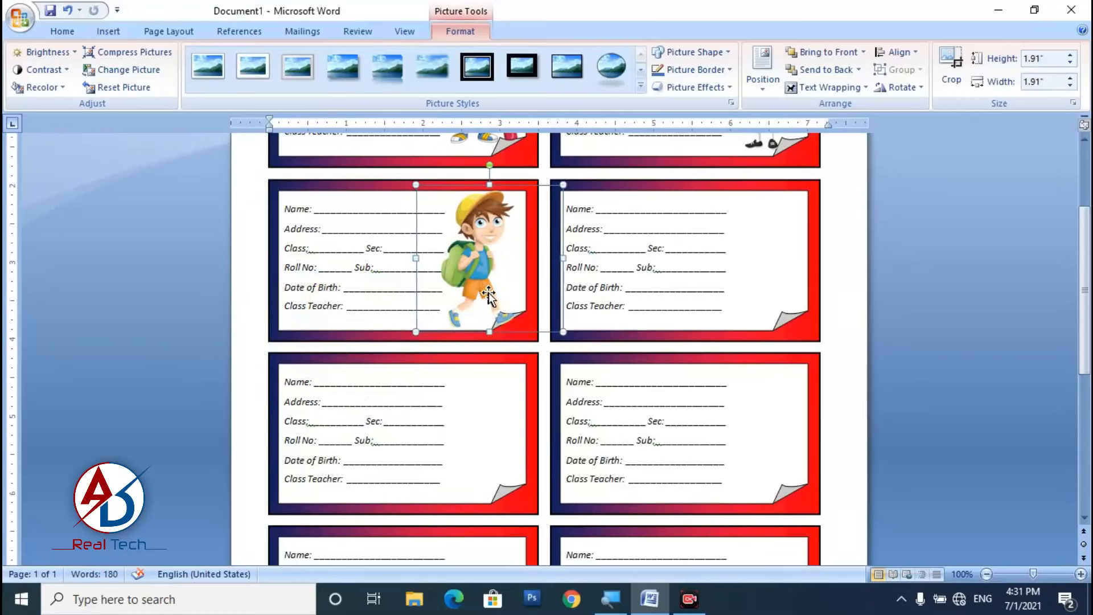
# Step: Flip the walking boy picture horizontally and refit it inside its label at about 1.79 inches square
pyautogui.click(840, 85)
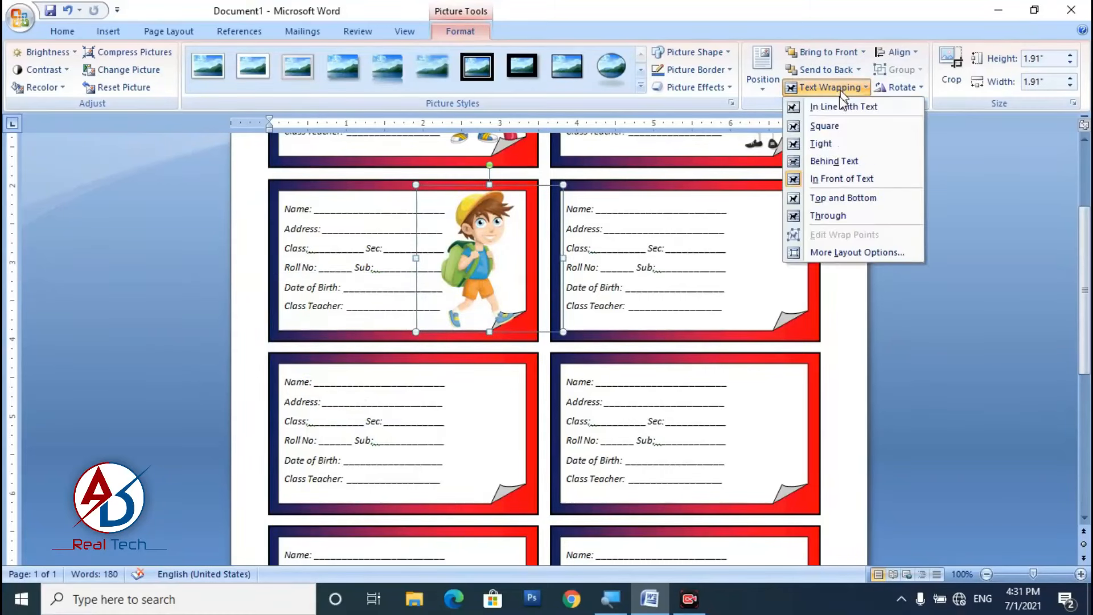
pyautogui.click(918, 89)
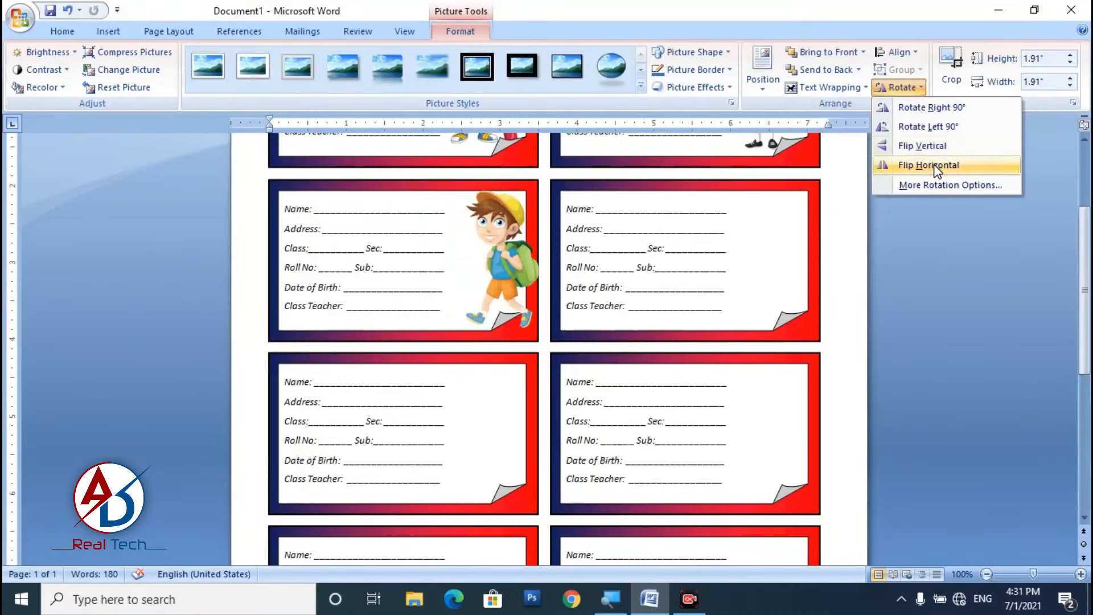
pyautogui.click(916, 166)
pyautogui.moveTo(513, 274); pyautogui.dragTo(490, 273)
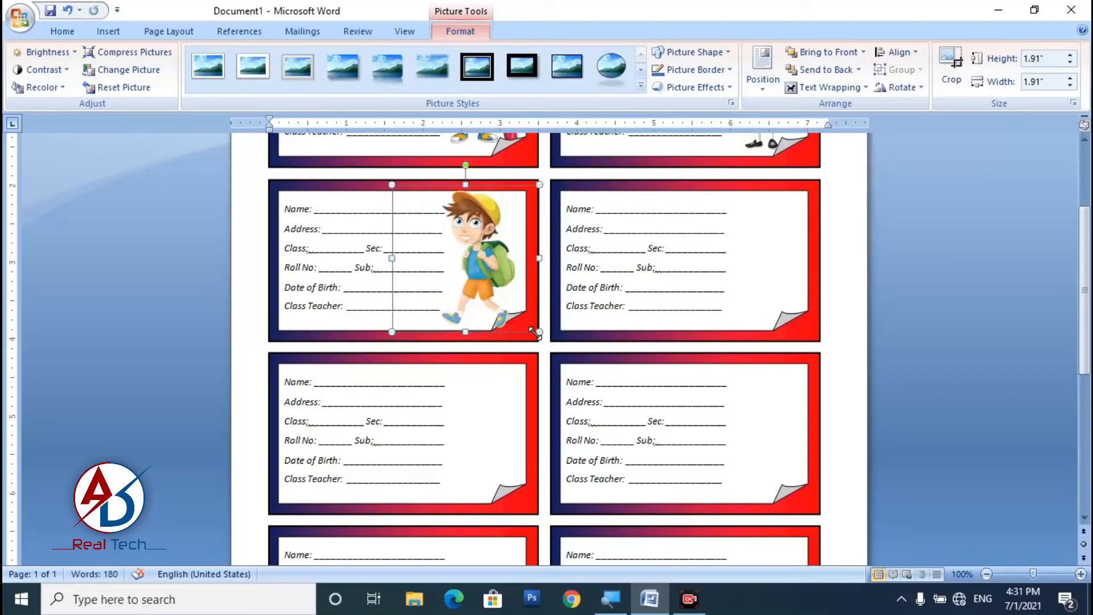
pyautogui.moveTo(539, 332); pyautogui.dragTo(530, 323)
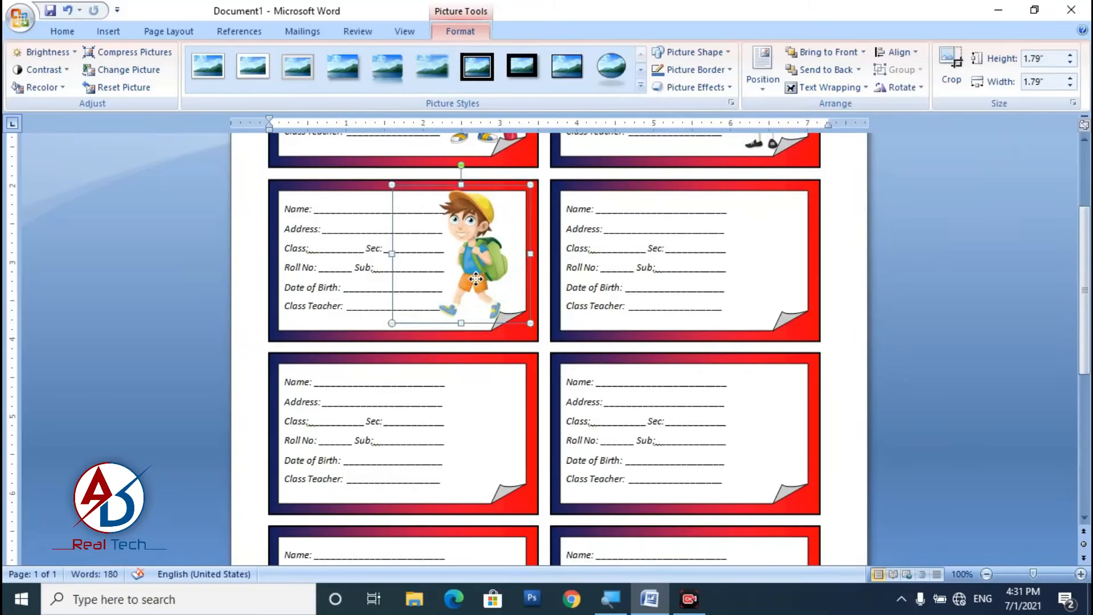
pyautogui.moveTo(476, 279); pyautogui.dragTo(476, 287)
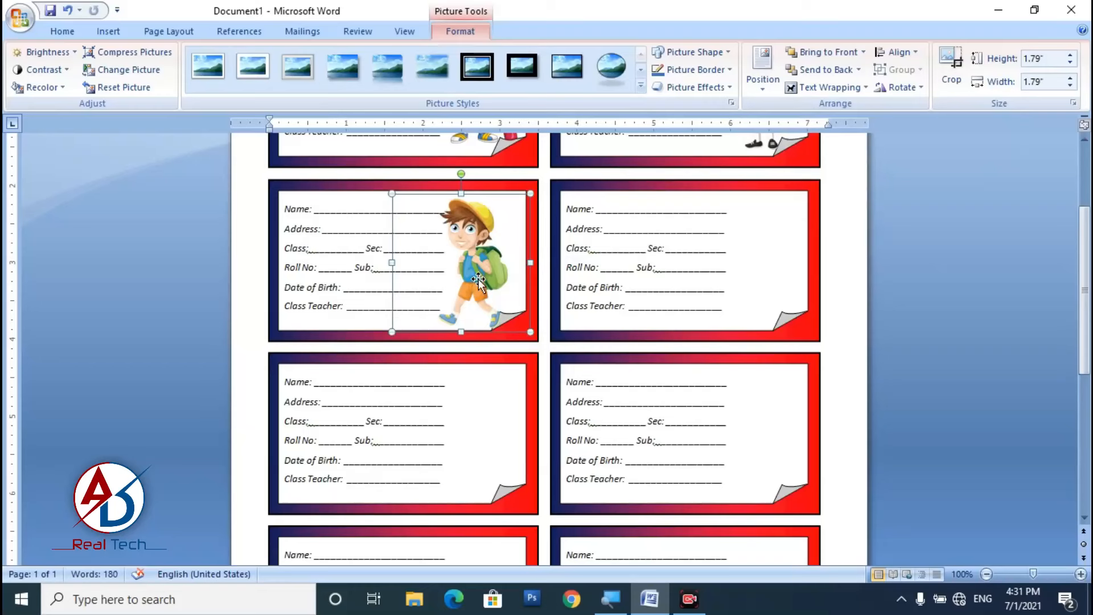
# Step: Nudge the walking boy picture slightly right and crop its empty side to about 1.3 inches wide
pyautogui.moveTo(478, 282); pyautogui.dragTo(484, 282)
pyautogui.click(964, 72)
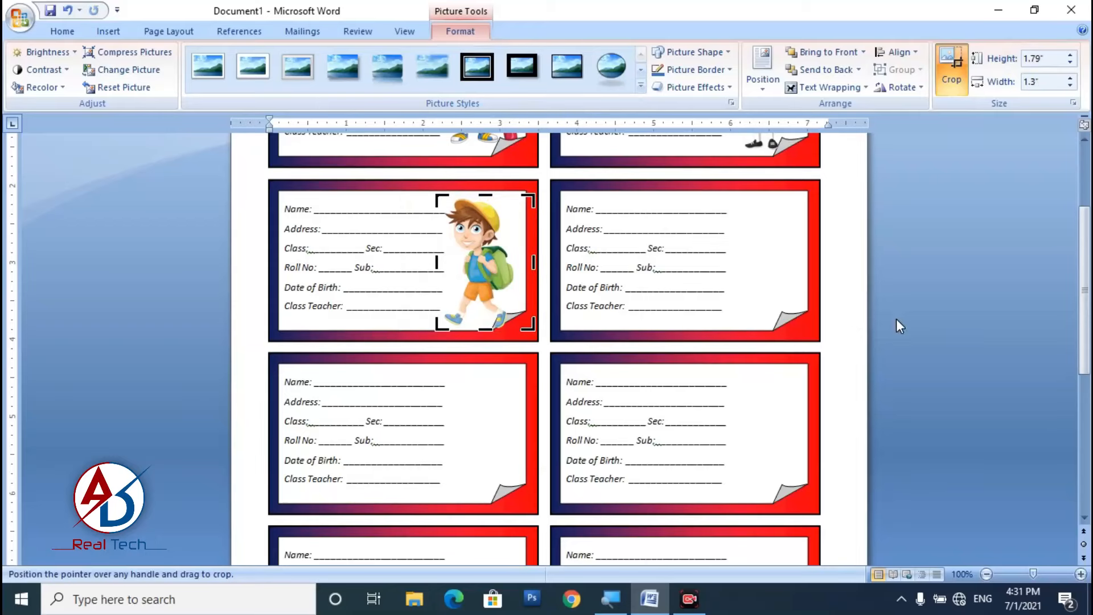
pyautogui.click(838, 320)
pyautogui.scroll(3, 837, 320)
pyautogui.scroll(-2, 630, 355)
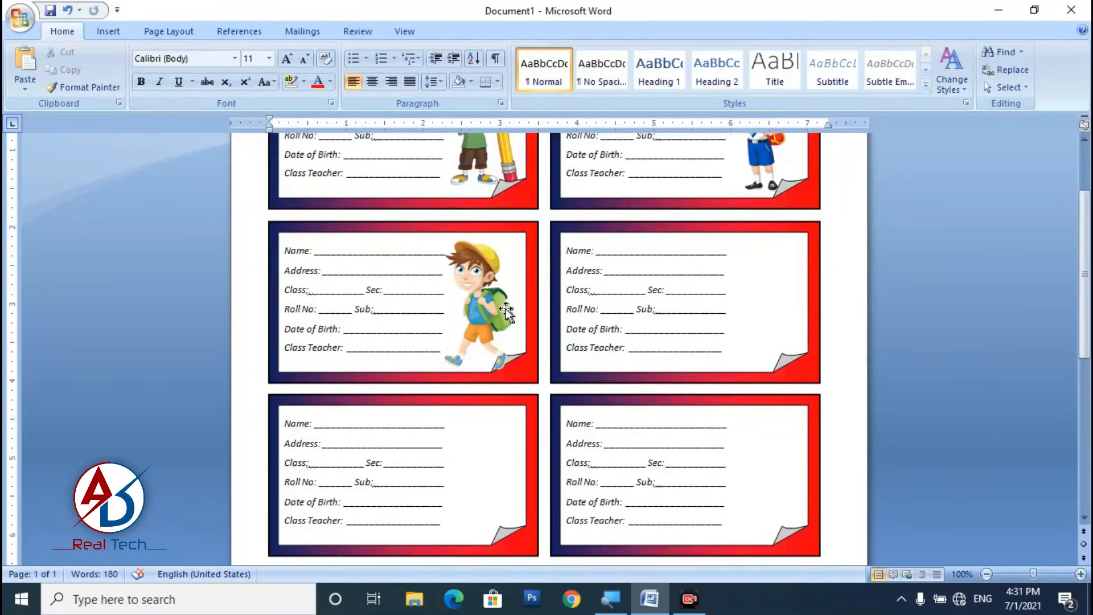
pyautogui.click(488, 309)
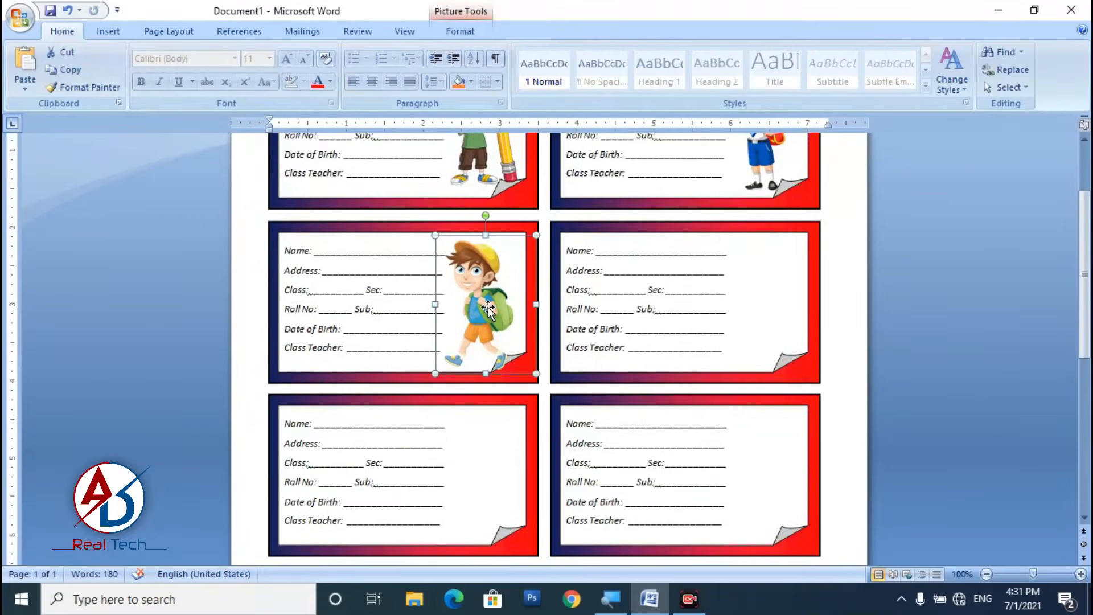
pyautogui.click(756, 325)
# Step: Insert picture 11 from the sticker image png folder and set its text wrapping to In Front of Text
pyautogui.scroll(2, 756, 325)
pyautogui.click(103, 33)
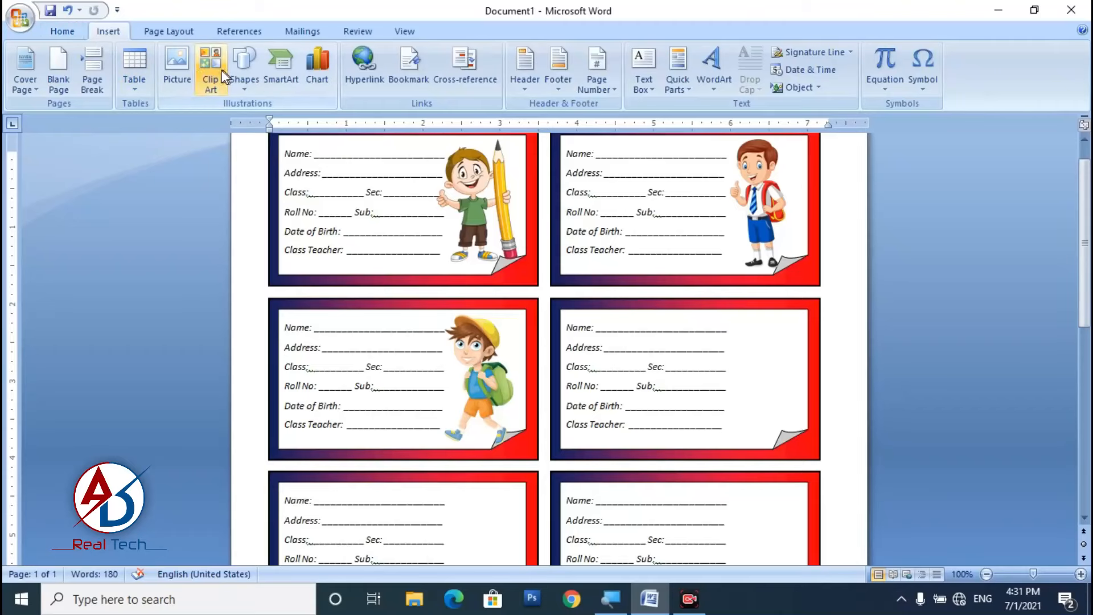
pyautogui.click(183, 63)
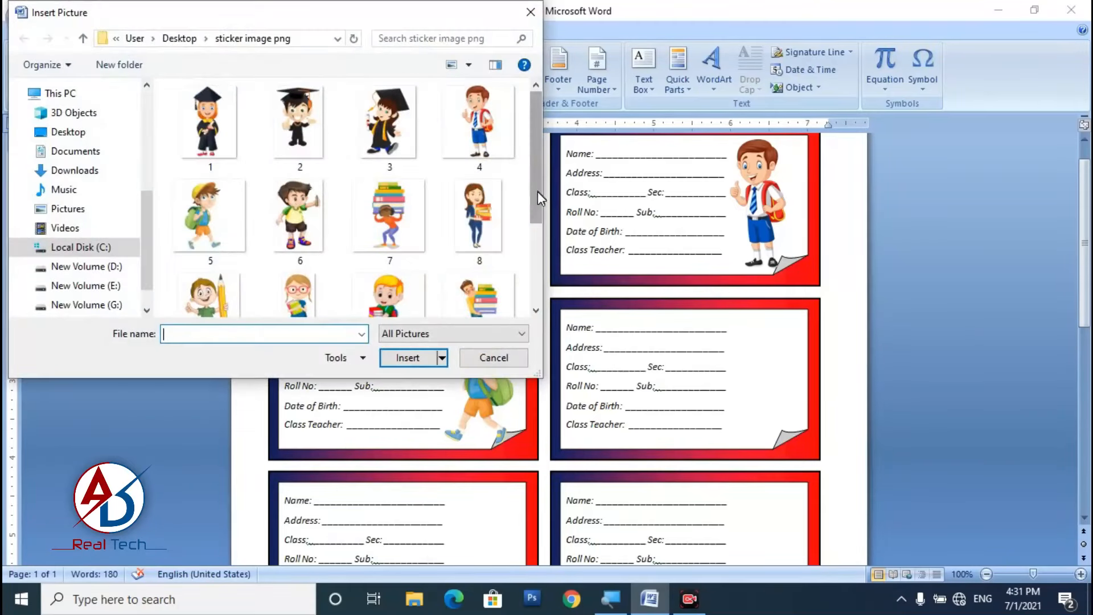
pyautogui.moveTo(537, 191); pyautogui.dragTo(535, 228)
pyautogui.click(390, 227)
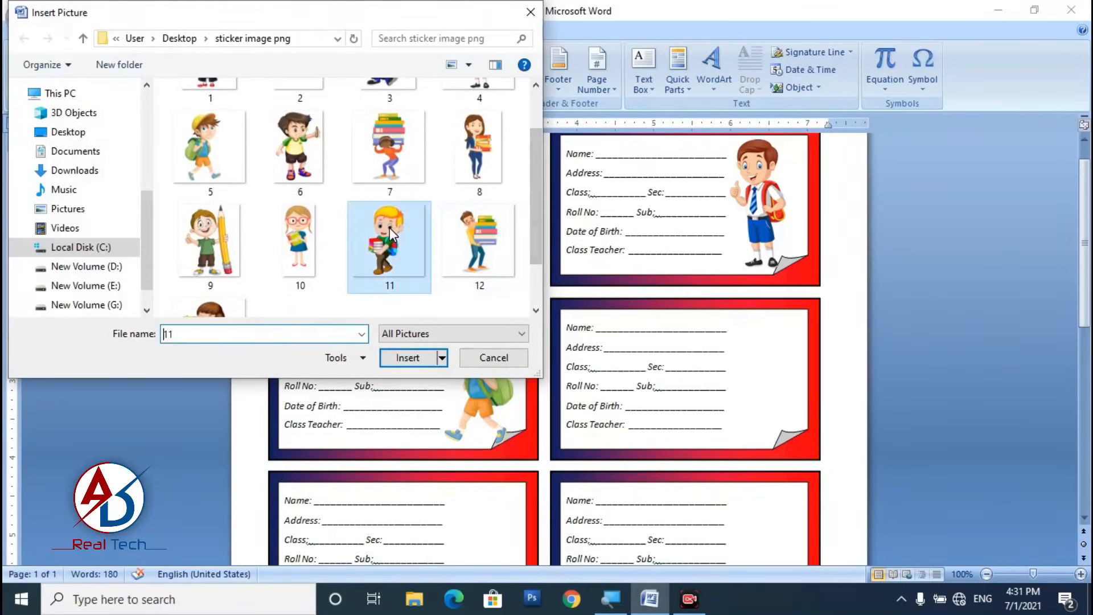
pyautogui.click(409, 358)
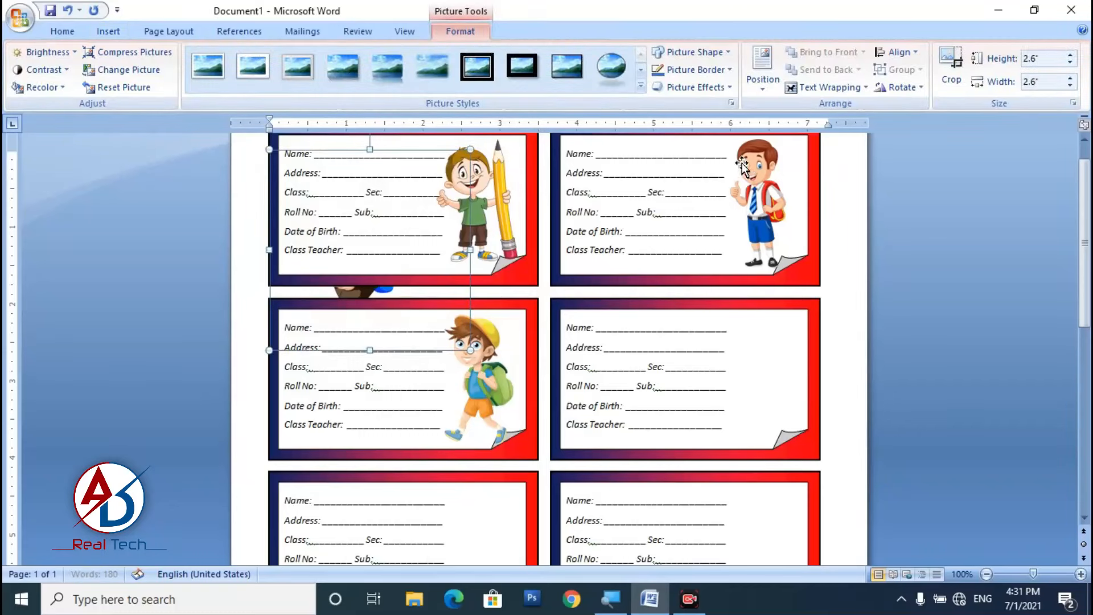
pyautogui.click(826, 87)
pyautogui.click(836, 179)
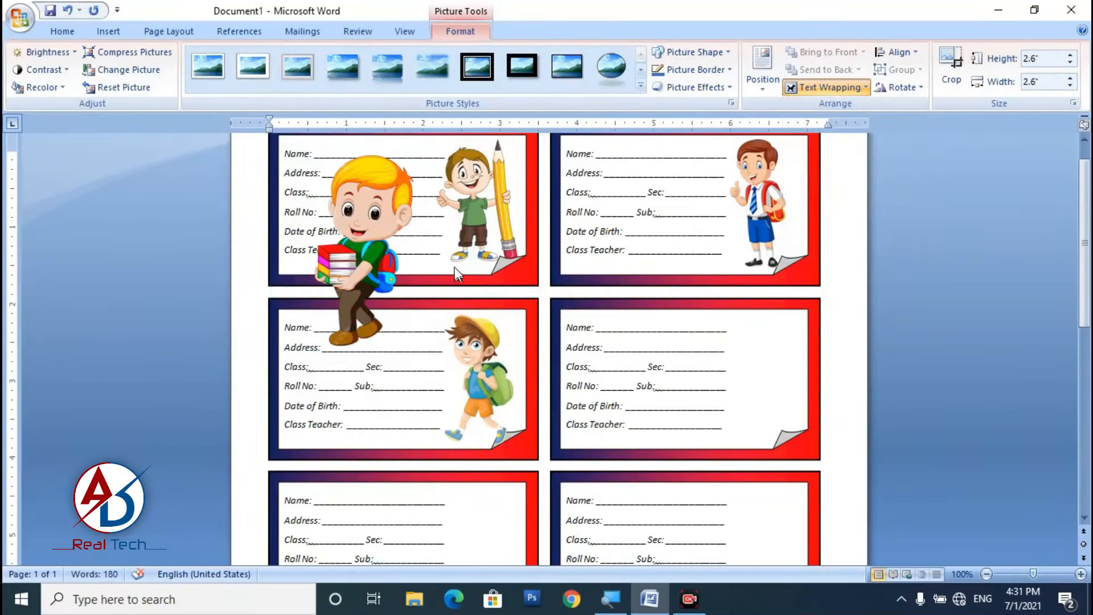
# Step: Shrink the blond boy picture to about 1.79 inches square and place it beside the text in the second row's right label
pyautogui.moveTo(385, 222); pyautogui.dragTo(707, 335)
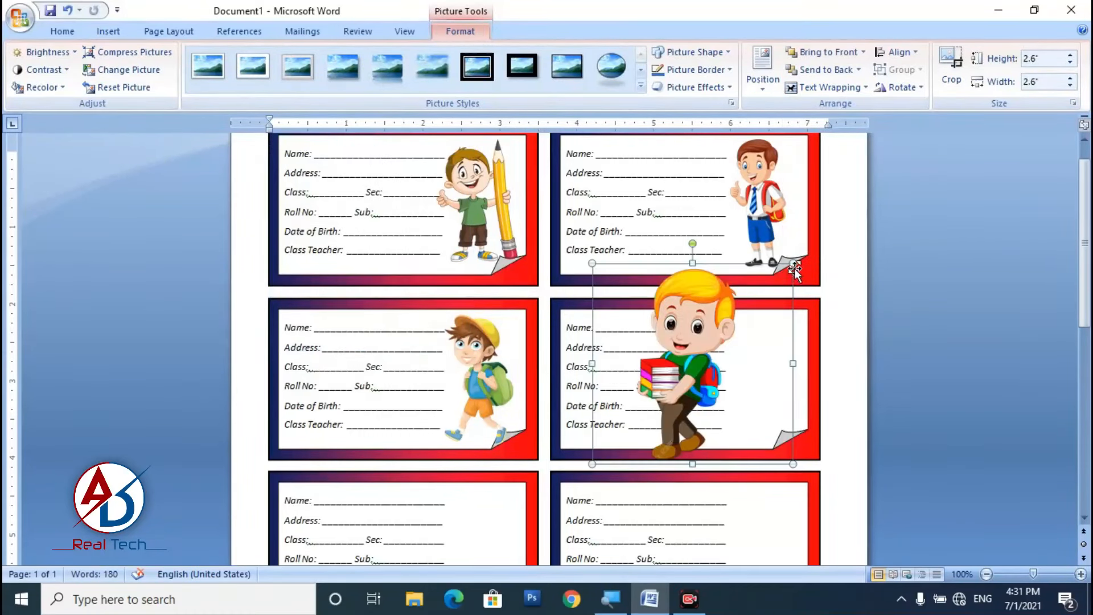
pyautogui.moveTo(757, 306); pyautogui.dragTo(740, 316)
pyautogui.moveTo(669, 373); pyautogui.dragTo(770, 369)
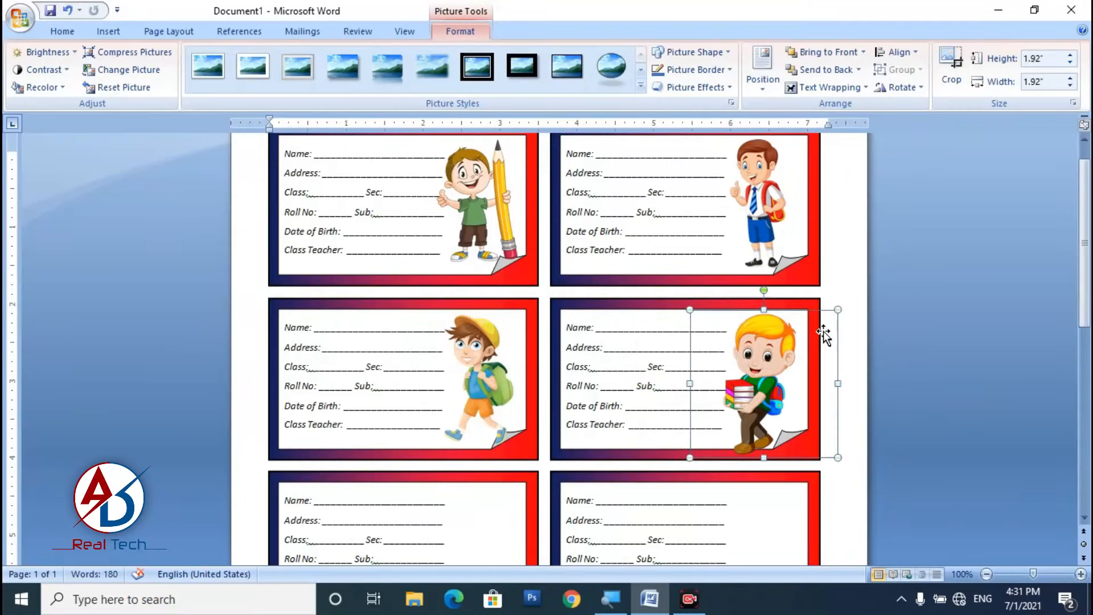
pyautogui.moveTo(837, 311); pyautogui.dragTo(829, 319)
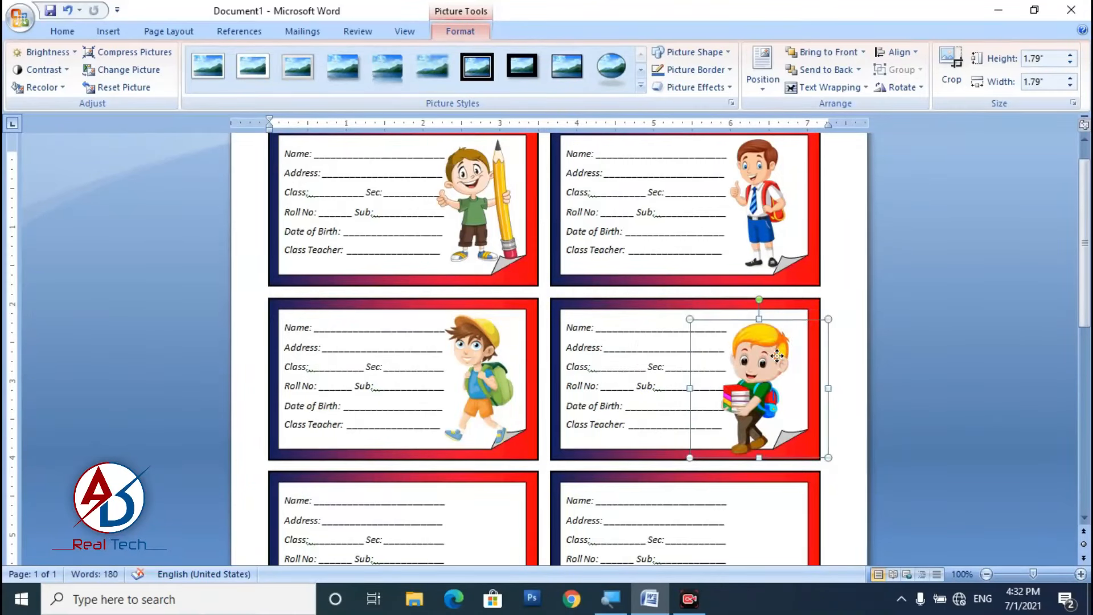
pyautogui.moveTo(806, 360); pyautogui.dragTo(806, 359)
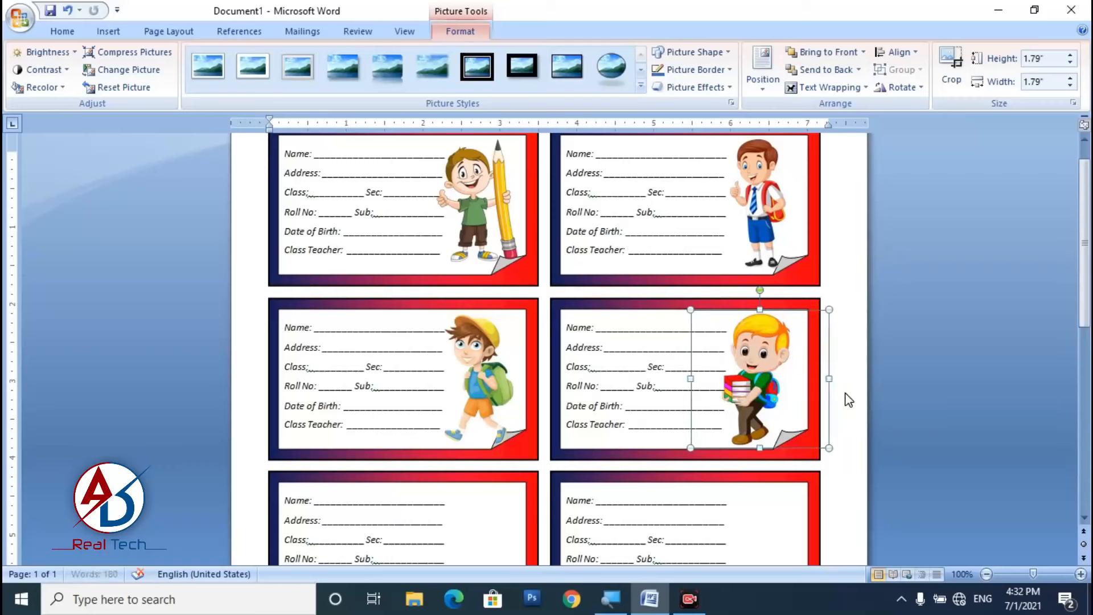
# Step: Nudge the blond boy picture slightly right and crop the empty area off its right side
pyautogui.press('Right')
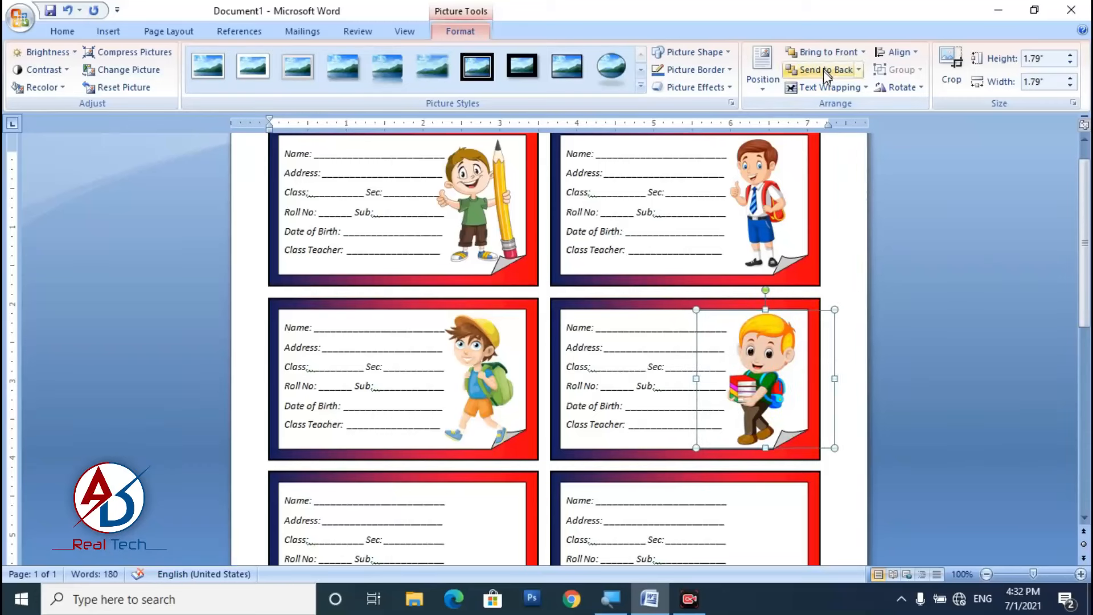
pyautogui.click(951, 68)
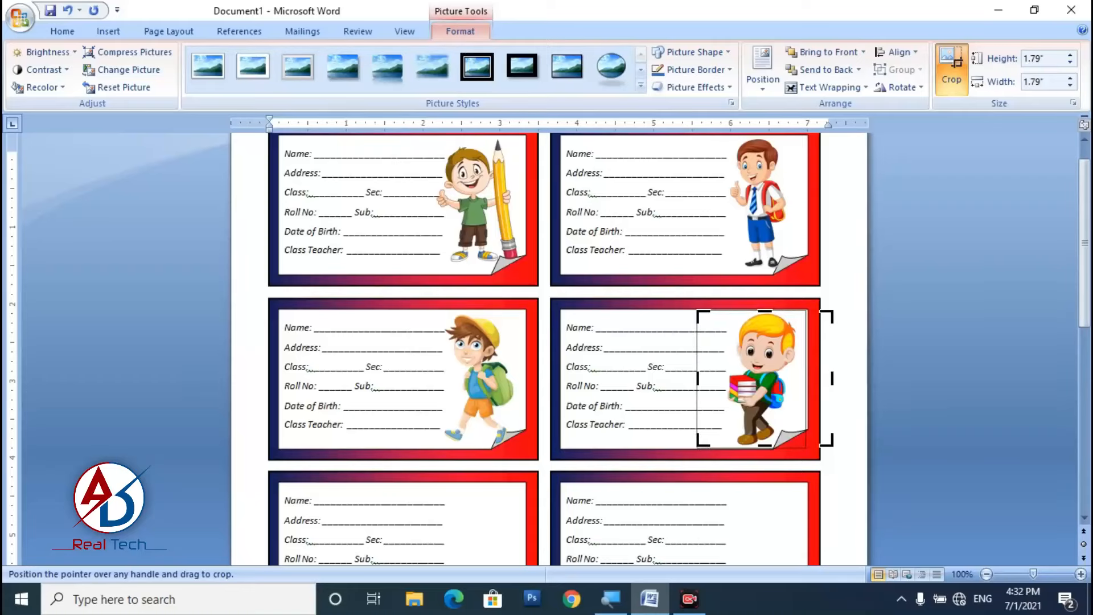
pyautogui.click(852, 392)
pyautogui.scroll(-5, 805, 403)
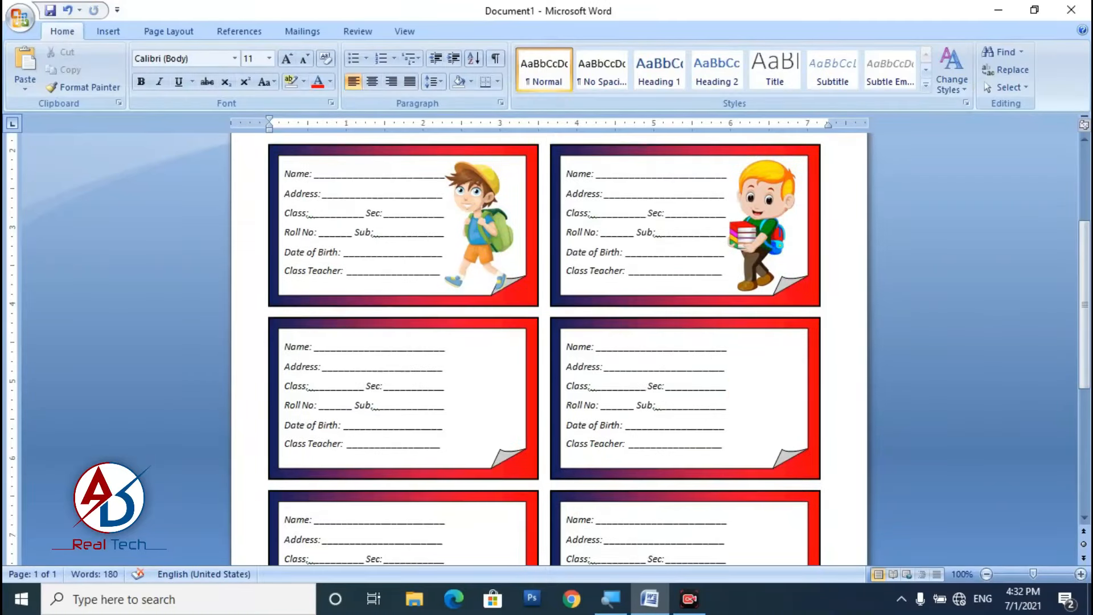
pyautogui.keyDown('ctrl'); pyautogui.scroll(-5, 724, 436); pyautogui.keyUp('ctrl')
pyautogui.keyDown('ctrl'); pyautogui.scroll(5, 546, 448); pyautogui.keyUp('ctrl')
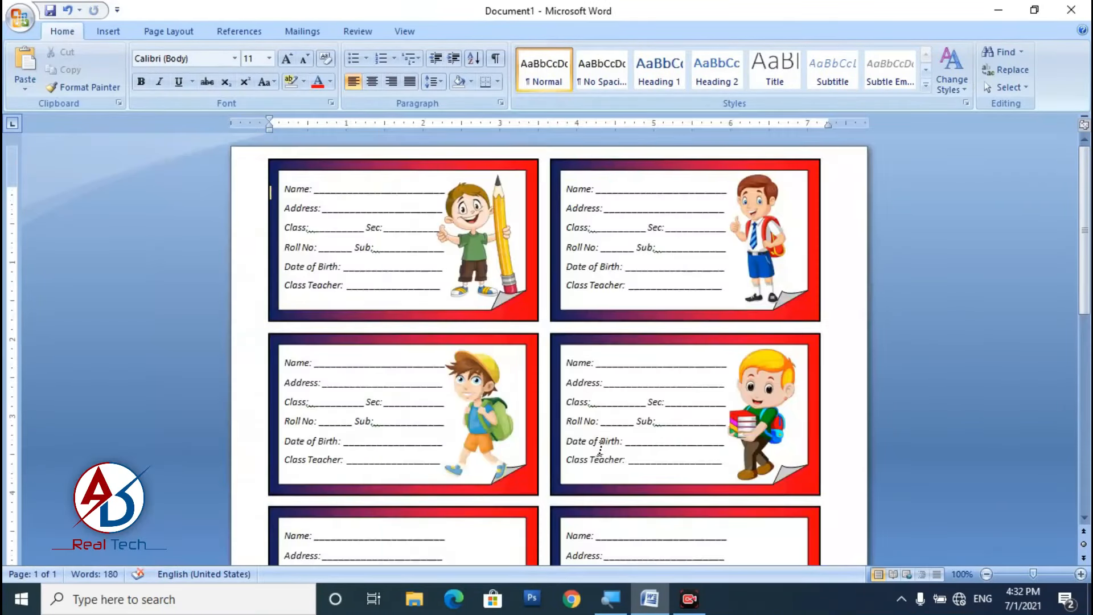
pyautogui.scroll(-3, 544, 447)
pyautogui.hotkey('ctrl', 'Home')
# Step: Insert picture 8 from the sticker image png folder and set its text wrapping to In Front of Text
pyautogui.scroll(-3, 420, 279)
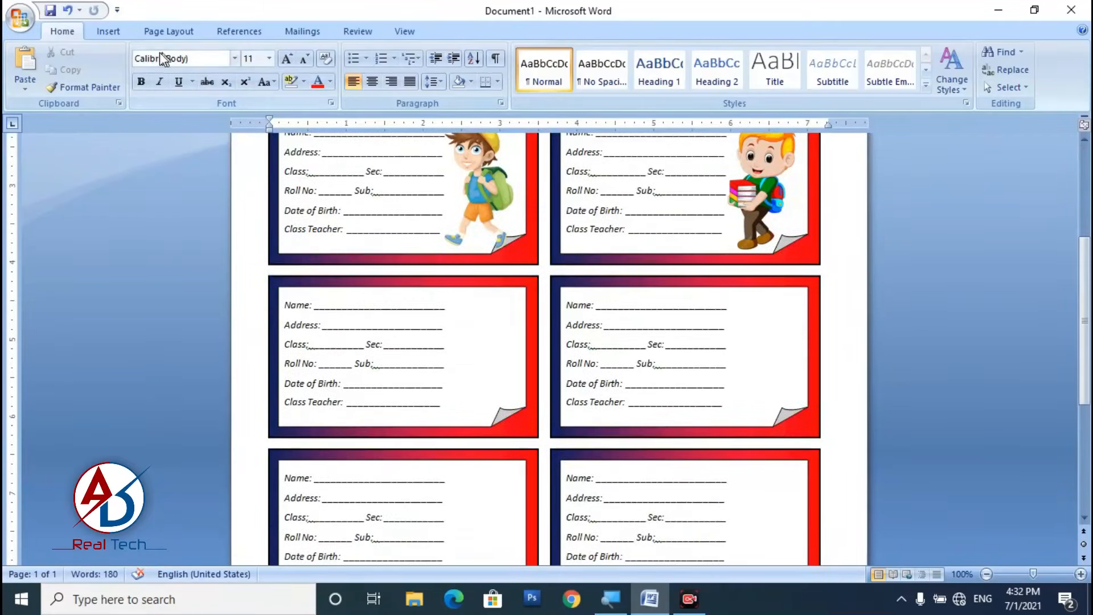
pyautogui.click(110, 33)
pyautogui.click(186, 65)
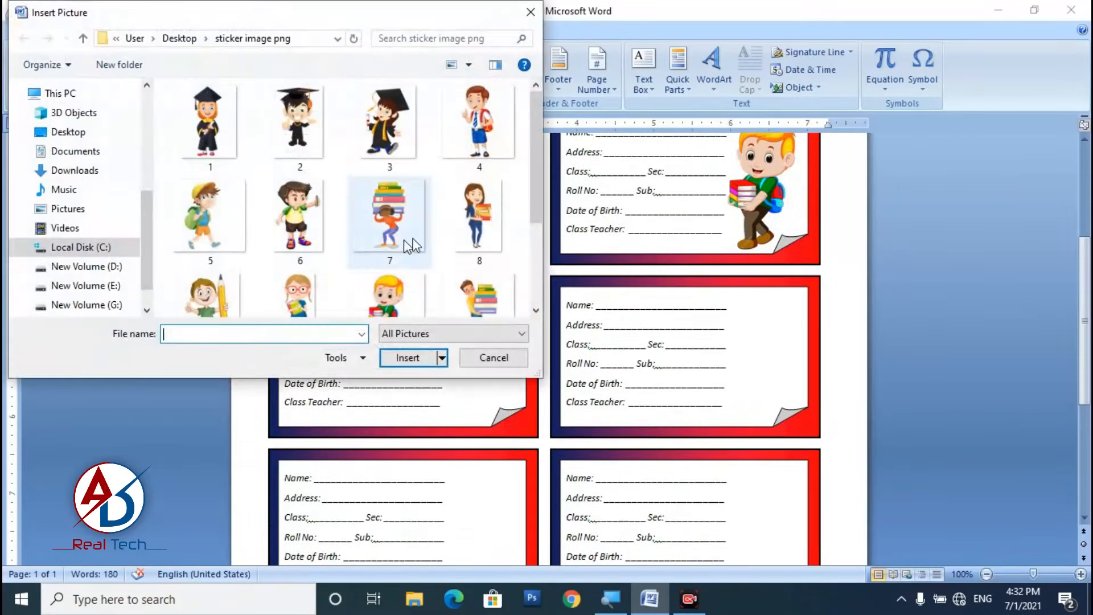
pyautogui.moveTo(535, 166); pyautogui.dragTo(521, 192)
pyautogui.click(477, 168)
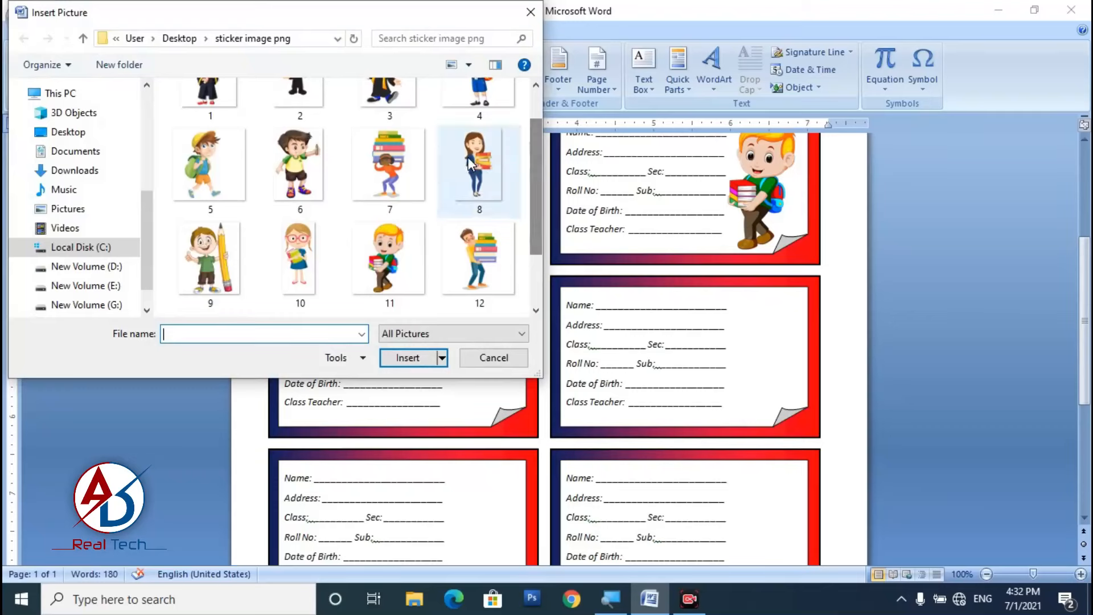
pyautogui.click(431, 358)
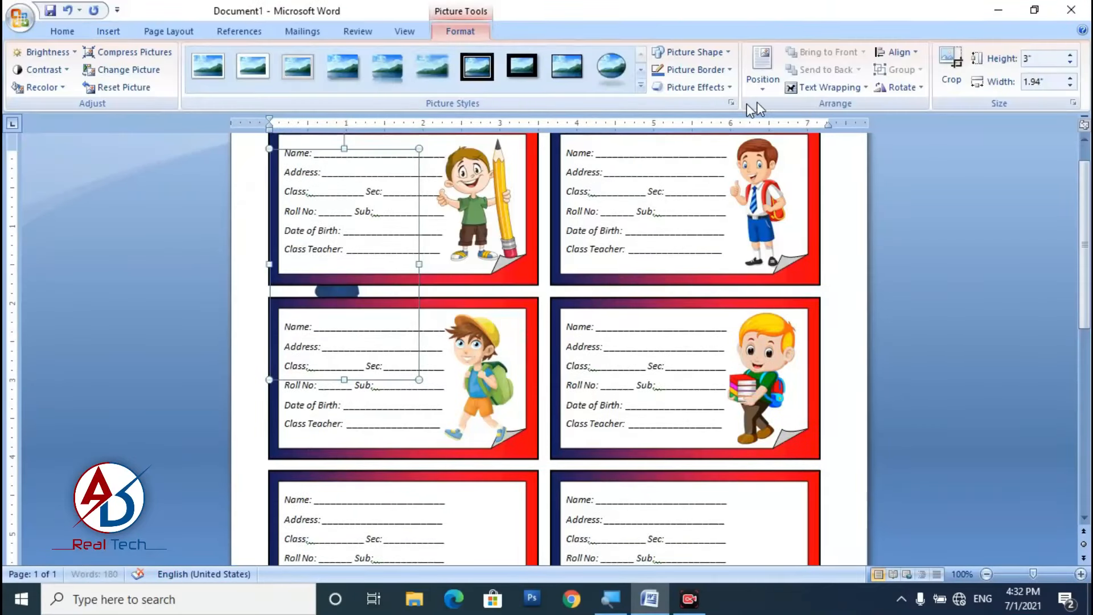
pyautogui.click(807, 88)
pyautogui.click(835, 178)
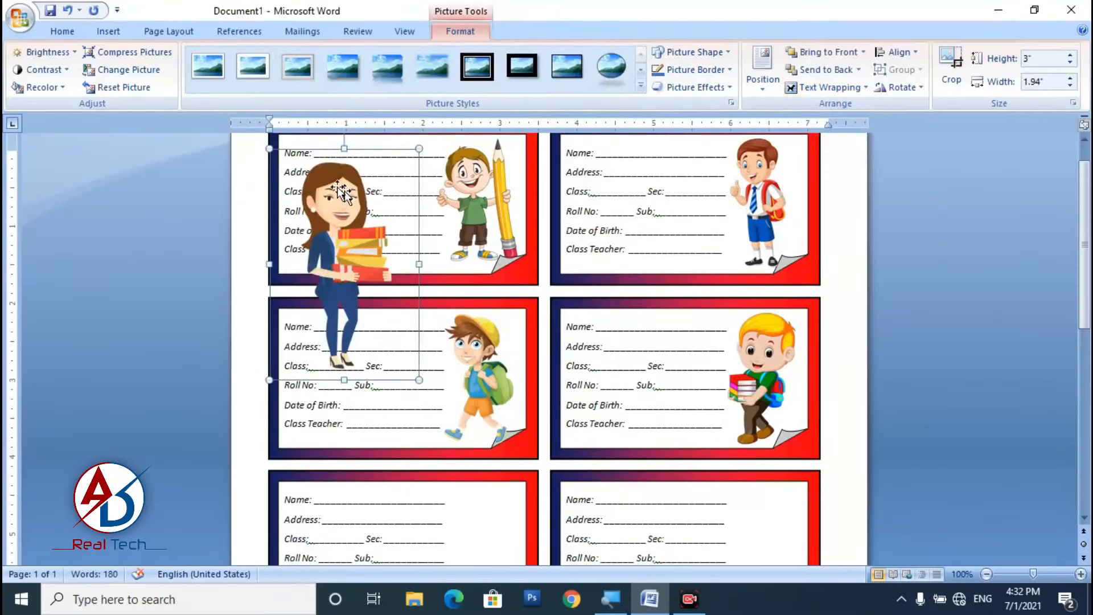
# Step: Shrink the picture of the woman with books to about 1.94 by 1.25 inches and place it in the third row's left label
pyautogui.moveTo(327, 206); pyautogui.dragTo(459, 411)
pyautogui.scroll(-5, 460, 411)
pyautogui.moveTo(517, 284); pyautogui.dragTo(477, 374)
pyautogui.moveTo(529, 240); pyautogui.dragTo(484, 302)
pyautogui.moveTo(450, 362); pyautogui.dragTo(487, 349)
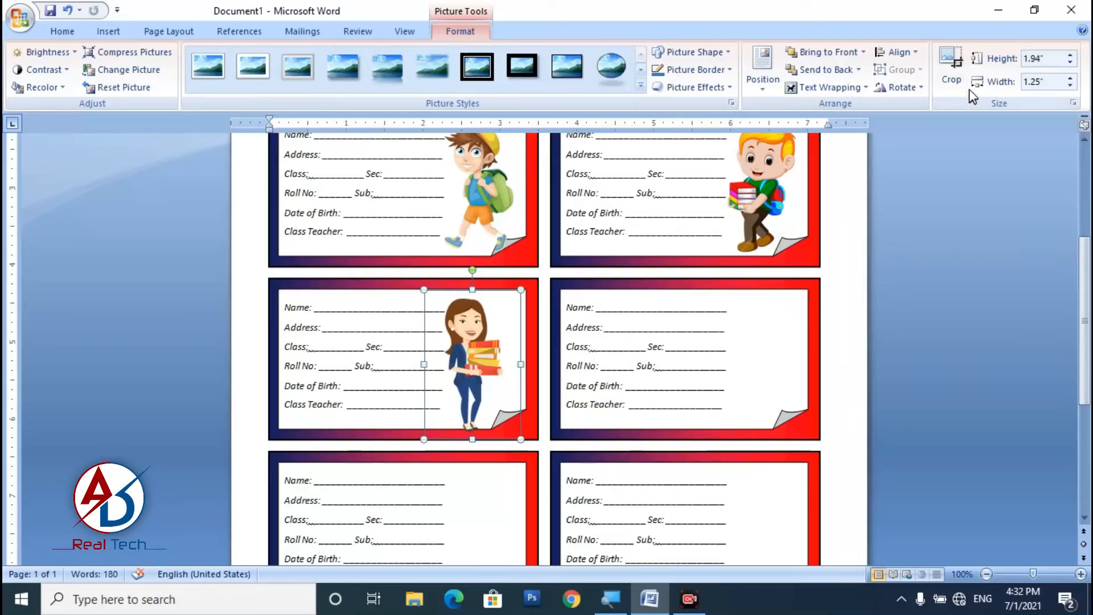
# Step: Flip the woman picture horizontally, then enlarge it to about 2.03 by 1.31 inches and fit it within its label
pyautogui.click(898, 87)
pyautogui.click(925, 164)
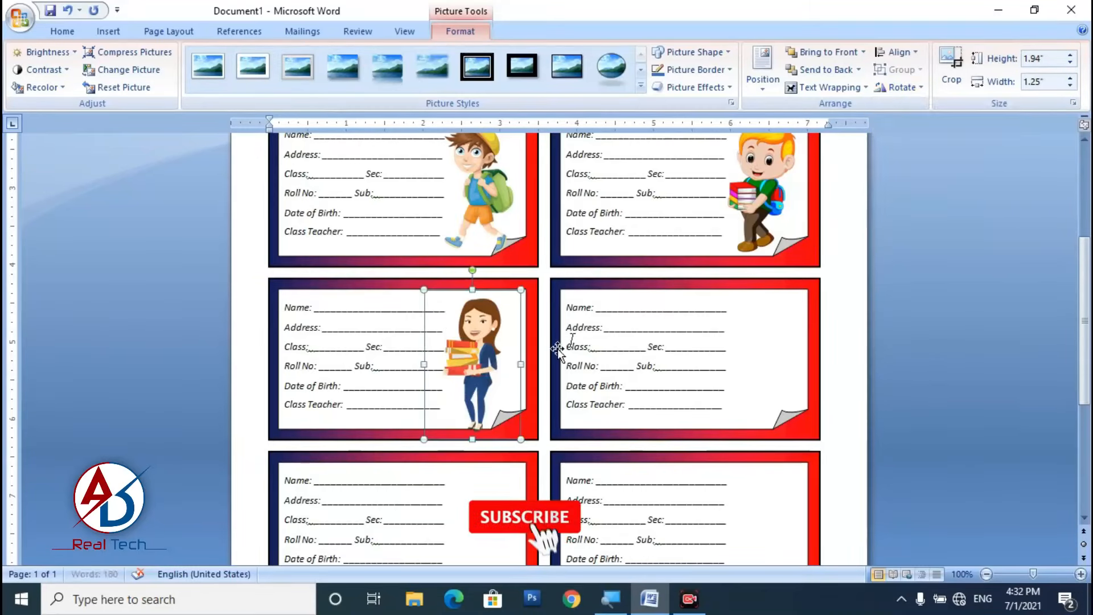
pyautogui.moveTo(439, 316); pyautogui.dragTo(424, 282)
pyautogui.hotkey('ctrl', 'Up')
pyautogui.hotkey('ctrl', 'Up')
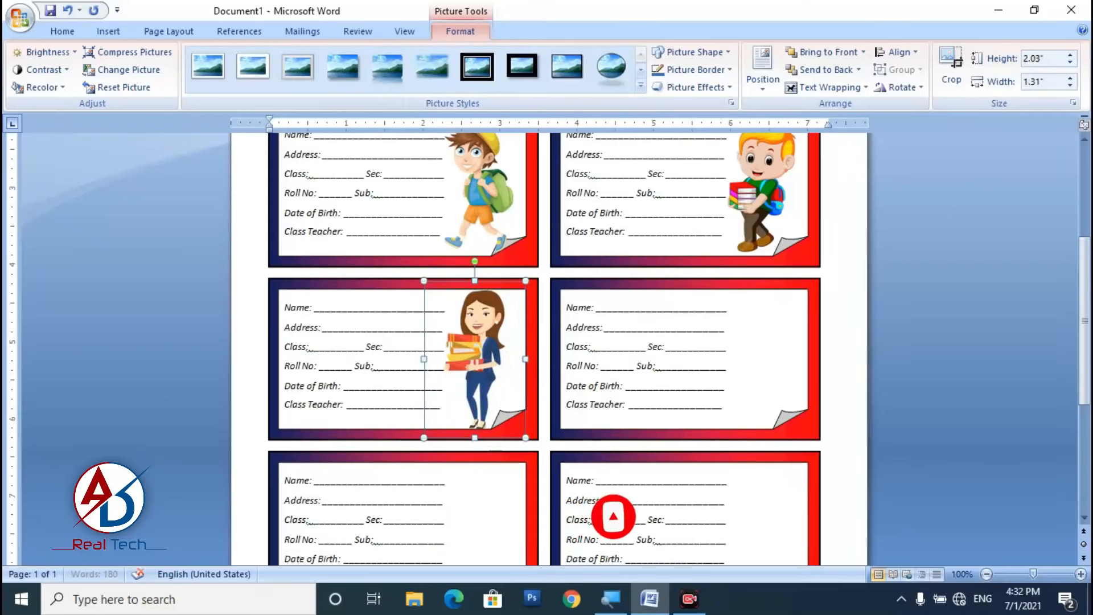
pyautogui.click(382, 425)
# Step: Nudge the woman picture slightly right within the third row's left label
pyautogui.scroll(1, 383, 424)
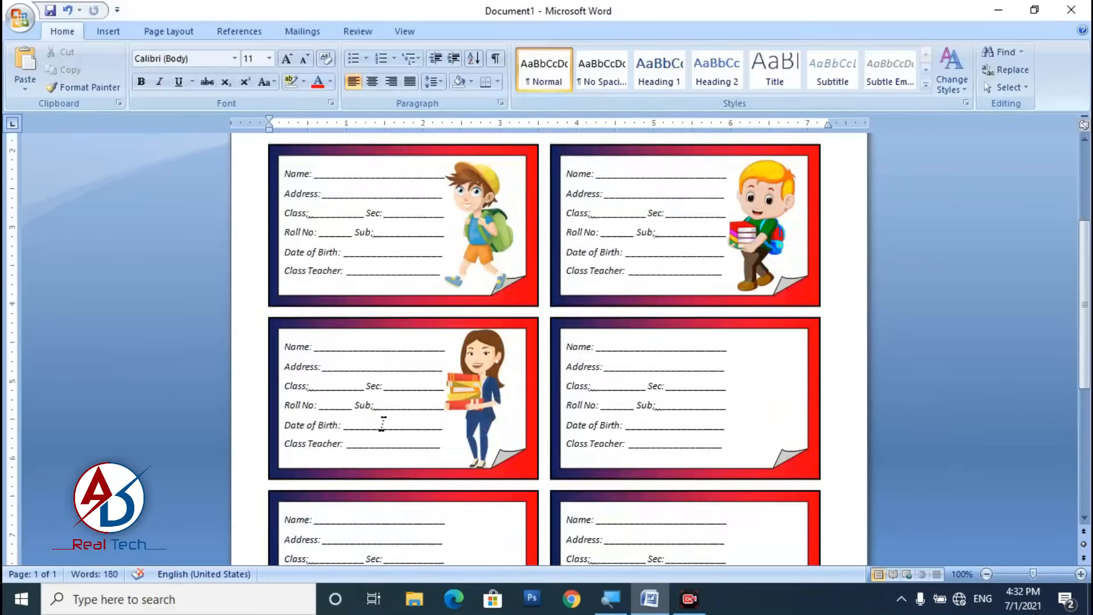
pyautogui.click(491, 422)
pyautogui.hotkey('ctrl', 'Right')
pyautogui.hotkey('ctrl', 'Right')
pyautogui.hotkey('ctrl', 'Right')
pyautogui.hotkey('ctrl', 'Right')
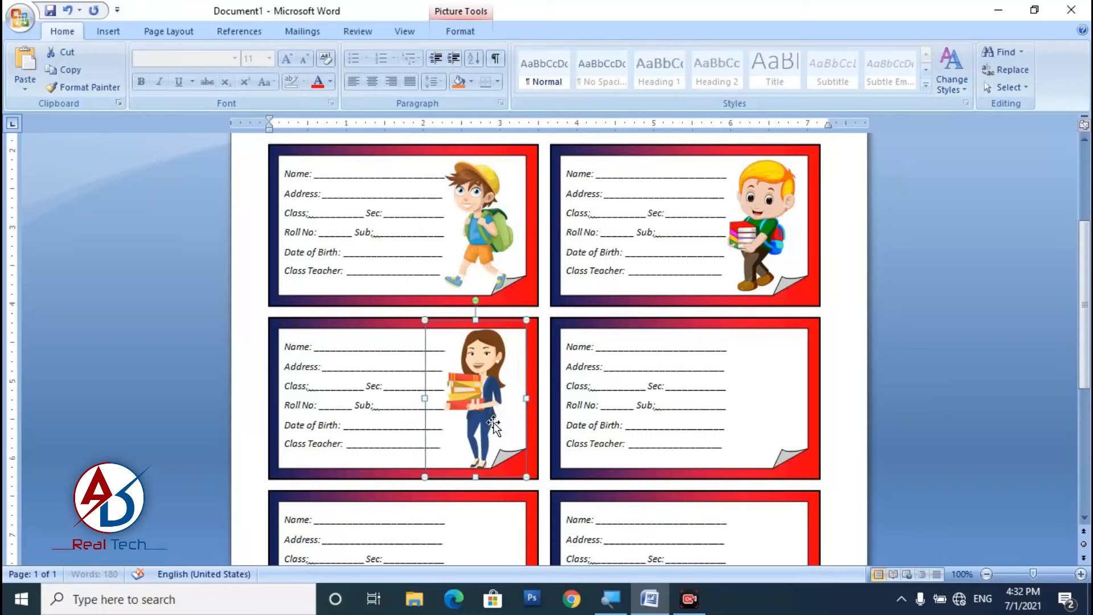
pyautogui.click(649, 359)
# Step: Insert picture 12 from the sticker image png folder and set its text wrapping to In Front of Text
pyautogui.scroll(4, 649, 358)
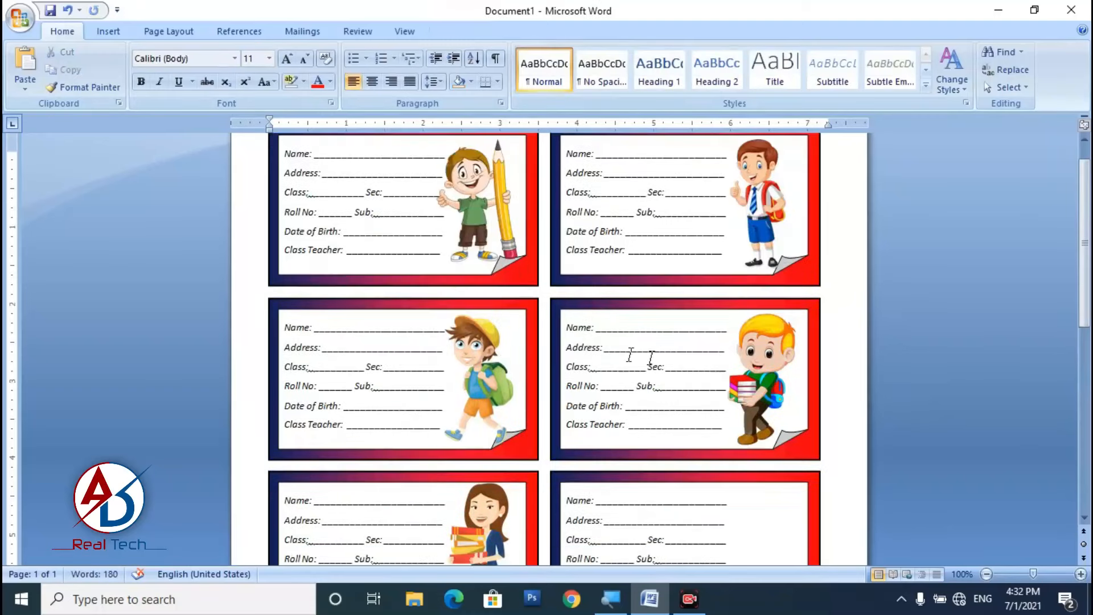
pyautogui.scroll(-4, 649, 359)
pyautogui.click(106, 33)
pyautogui.click(173, 63)
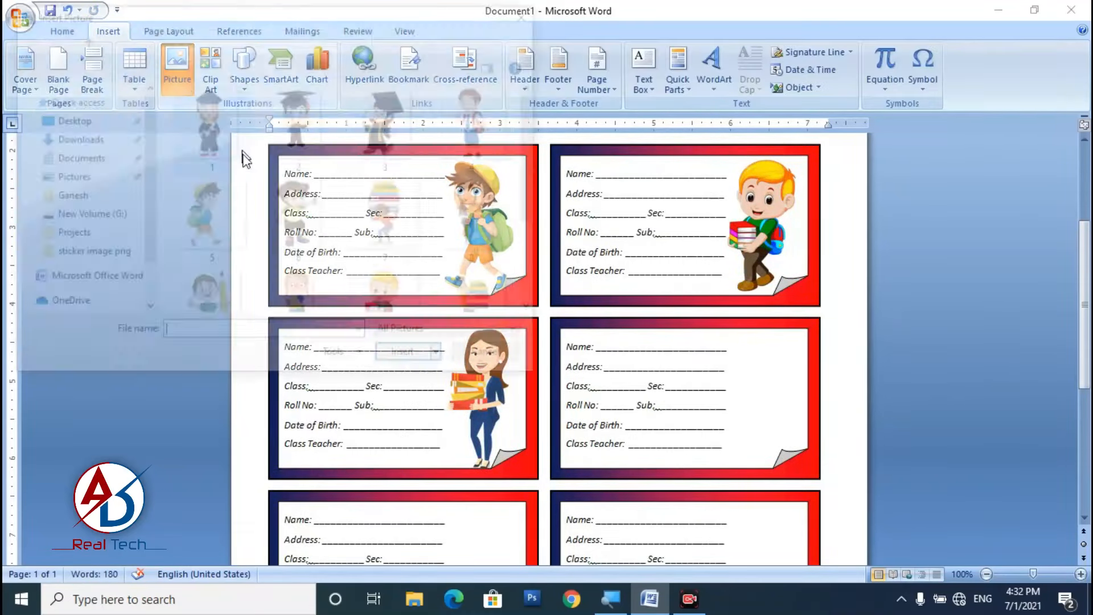
pyautogui.scroll(-1, 381, 176)
pyautogui.scroll(-1, 380, 176)
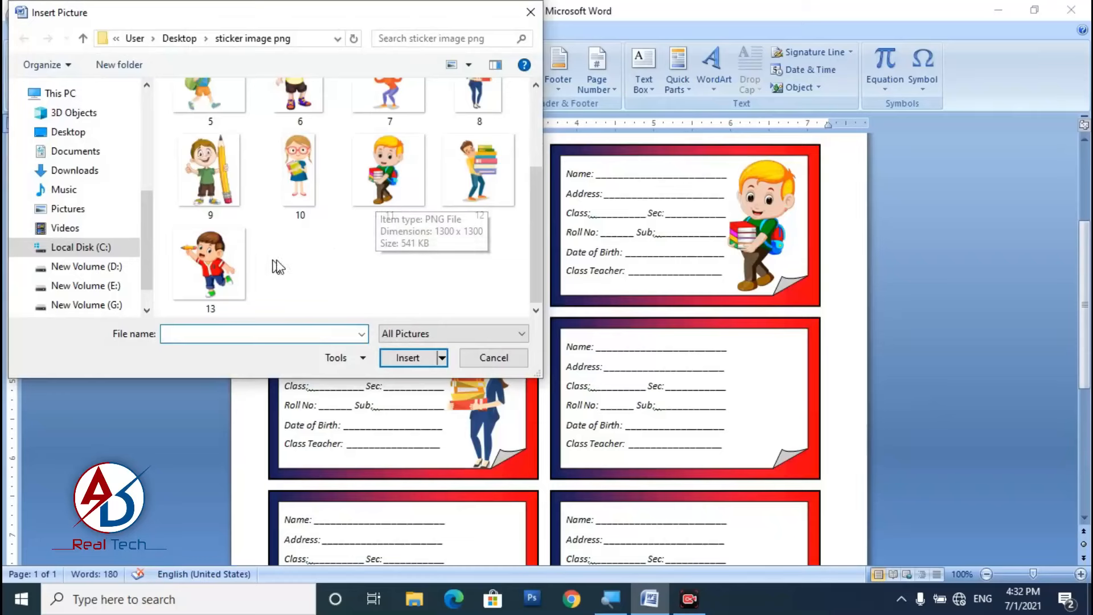
pyautogui.click(491, 193)
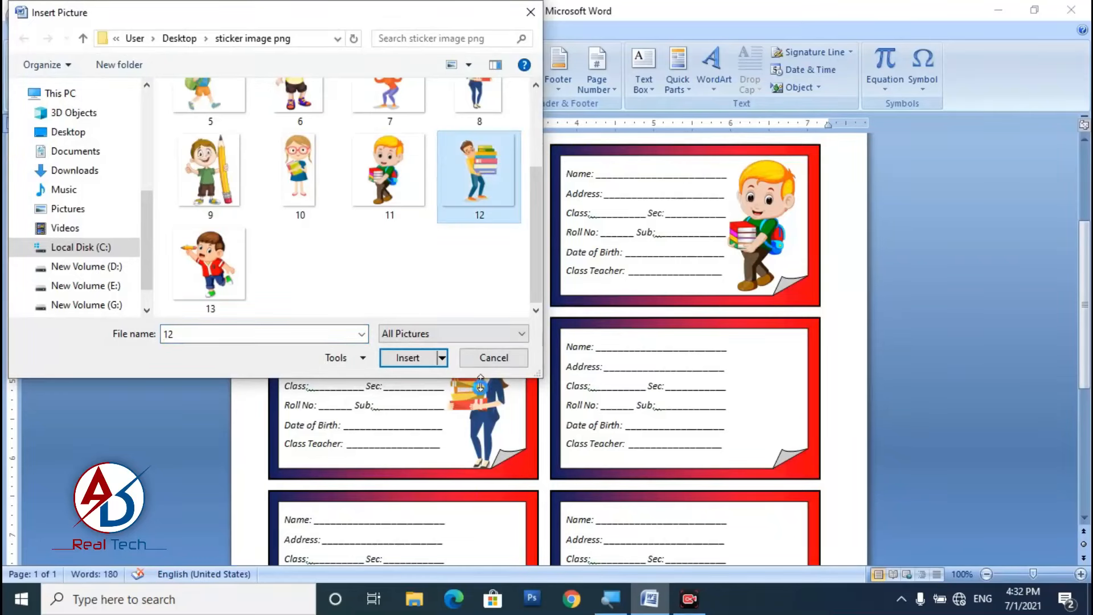
pyautogui.click(407, 358)
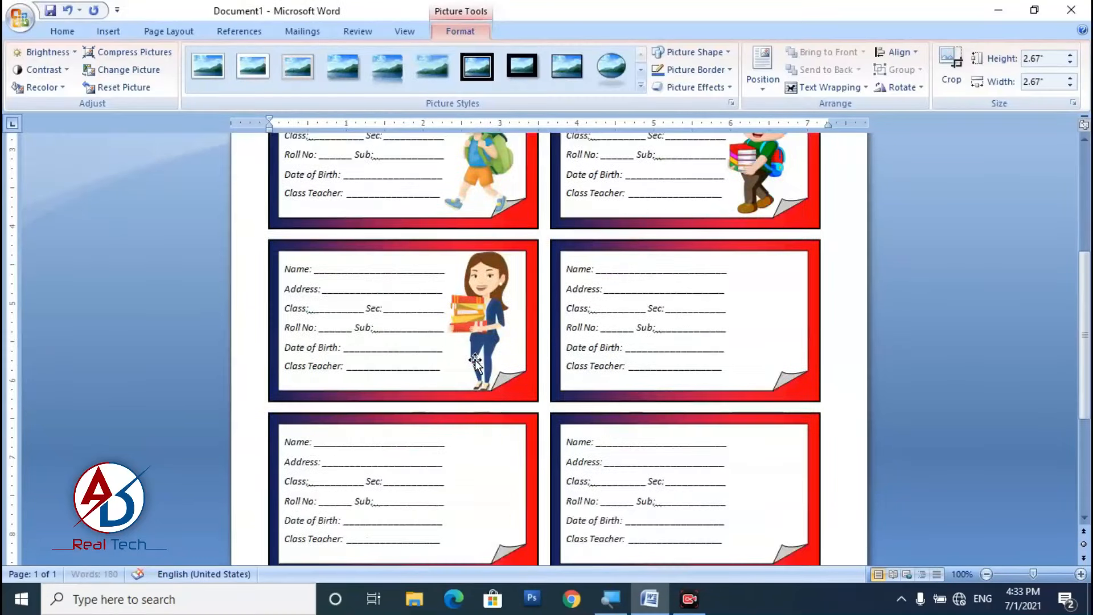
pyautogui.click(828, 87)
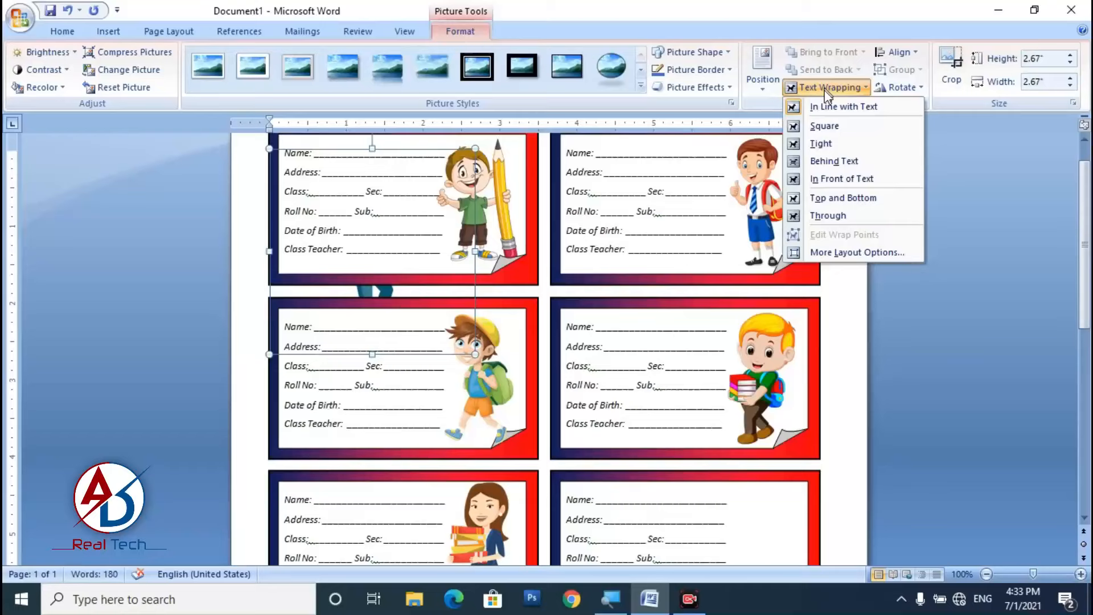
pyautogui.click(837, 179)
# Step: Move the picture of the man carrying books down to the third row and shrink it to about 2.09 inches square
pyautogui.scroll(-5, 418, 336)
pyautogui.scroll(3, 417, 333)
pyautogui.moveTo(420, 232); pyautogui.dragTo(628, 545)
pyautogui.scroll(-5, 619, 498)
pyautogui.scroll(-5, 636, 462)
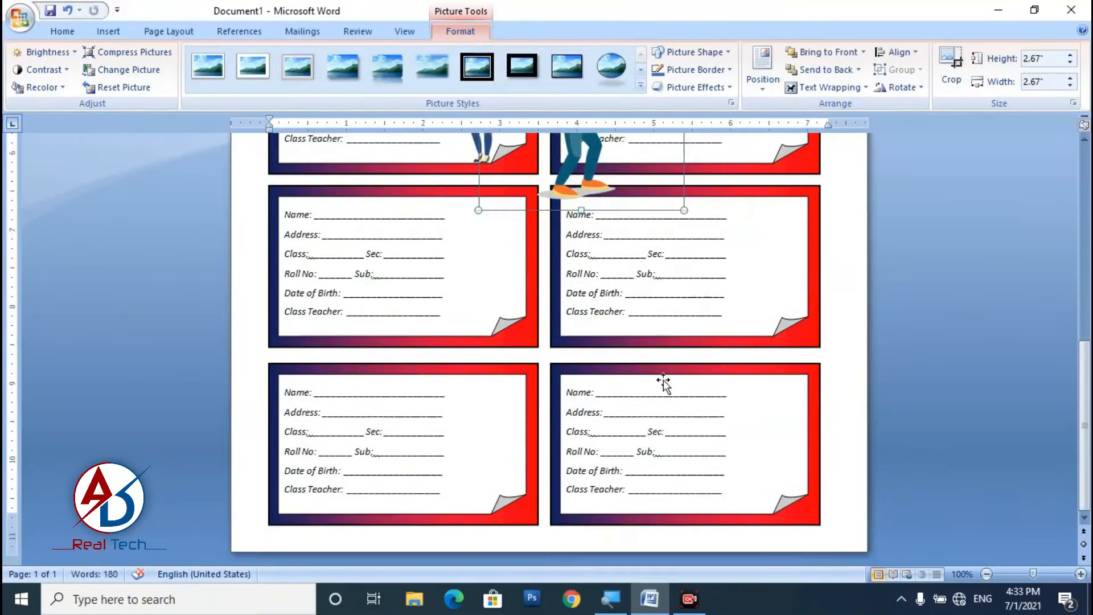
pyautogui.scroll(3, 659, 383)
pyautogui.moveTo(686, 323); pyautogui.dragTo(640, 280)
# Step: Flip the picture of the man carrying books horizontally
pyautogui.scroll(3, 621, 295)
pyautogui.click(900, 87)
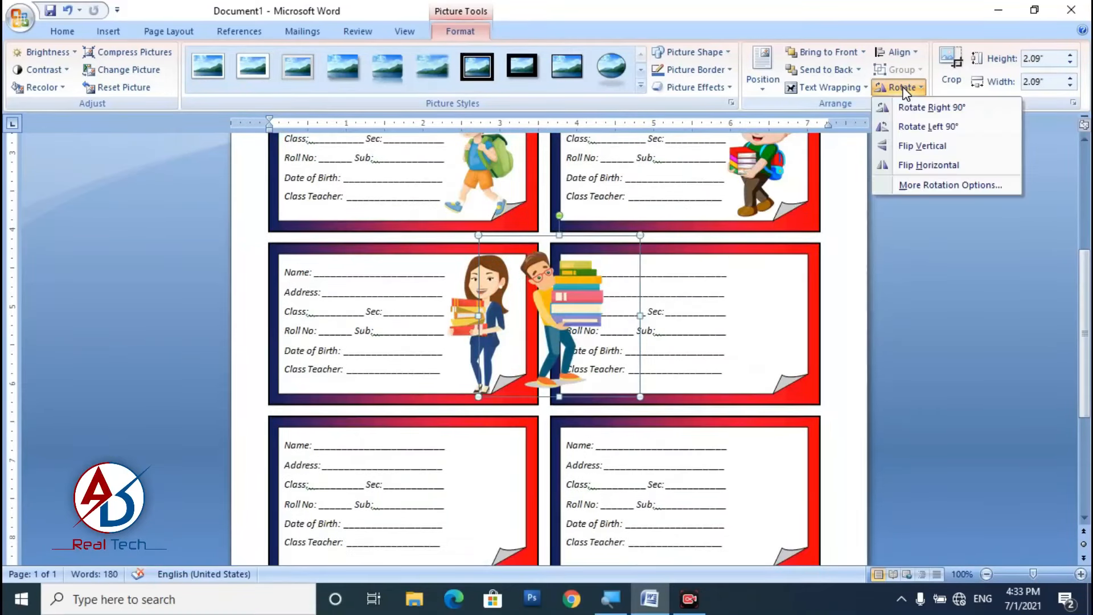
pyautogui.click(929, 166)
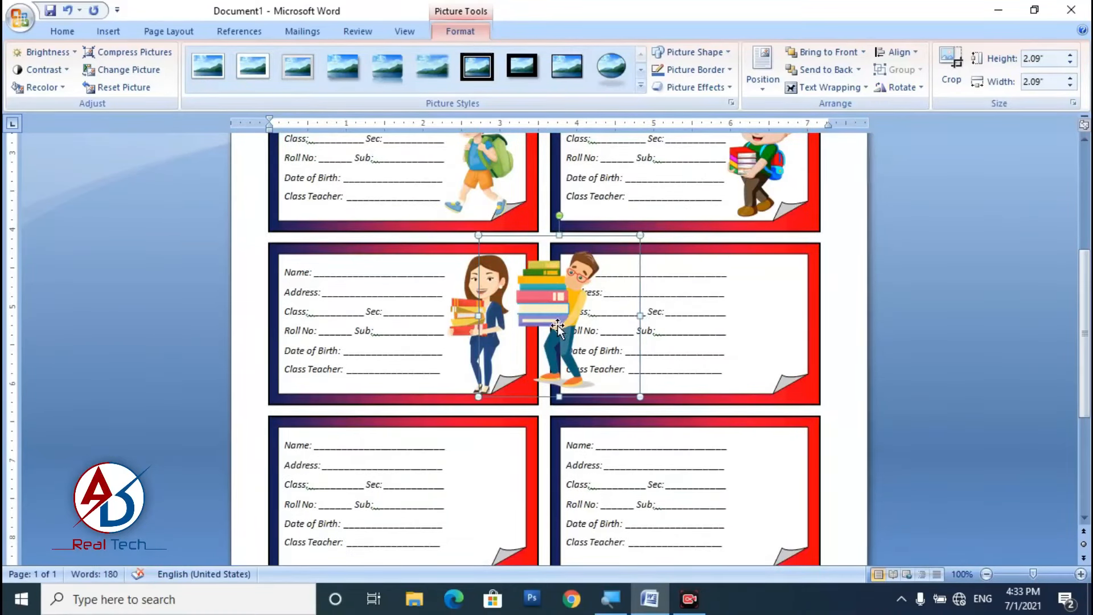
# Step: Move the picture of the man carrying books onto the third row's right label and shrink it to about 1.97 inches square
pyautogui.moveTo(559, 328); pyautogui.dragTo(759, 331)
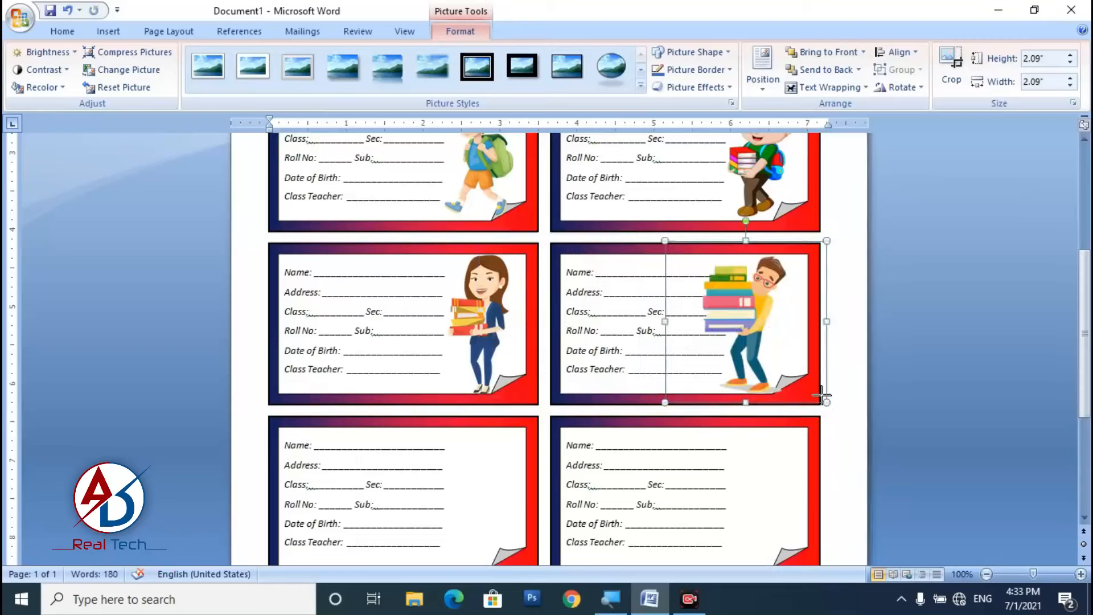
pyautogui.moveTo(822, 394); pyautogui.dragTo(812, 385)
pyautogui.moveTo(734, 359); pyautogui.dragTo(757, 358)
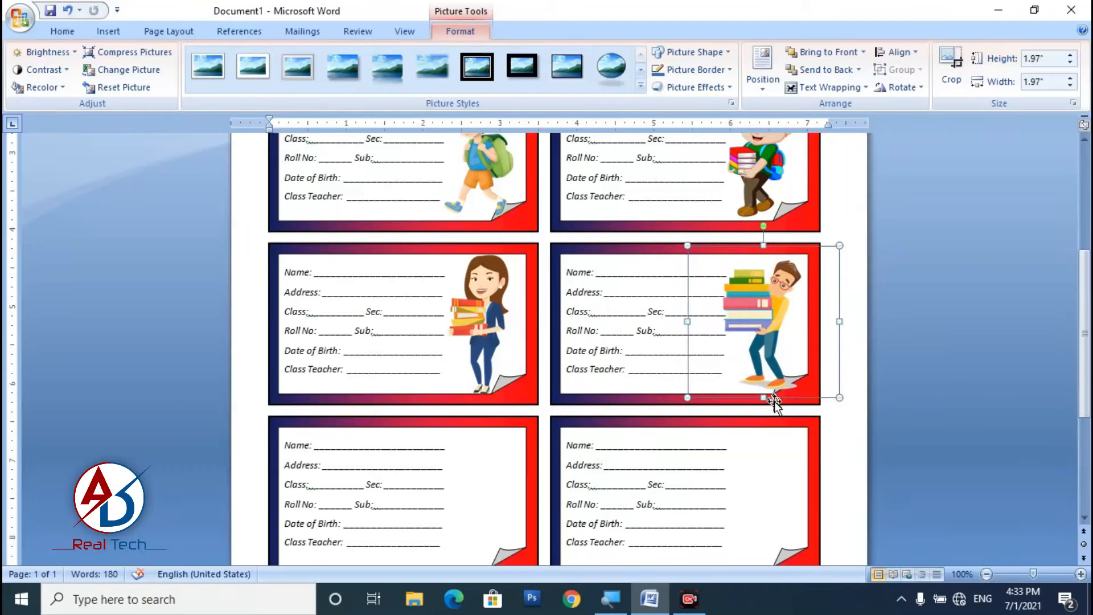
# Step: Crop the empty margins off both sides of the picture of the man carrying books
pyautogui.keyDown('ctrl'); pyautogui.scroll(2, 776, 403); pyautogui.keyUp('ctrl')
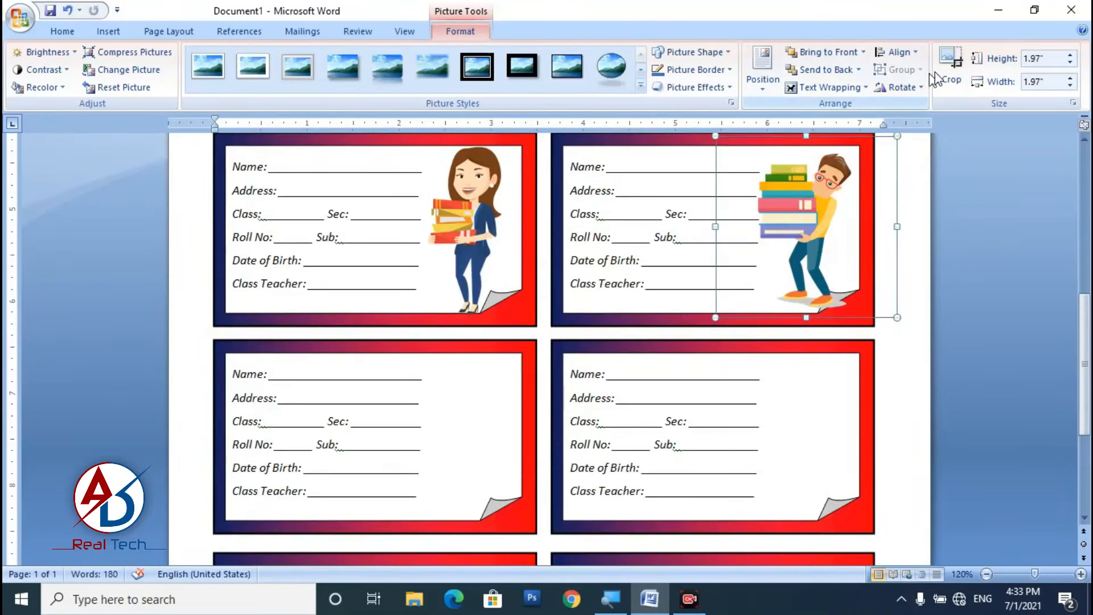
pyautogui.click(951, 66)
pyautogui.moveTo(897, 225); pyautogui.dragTo(855, 226)
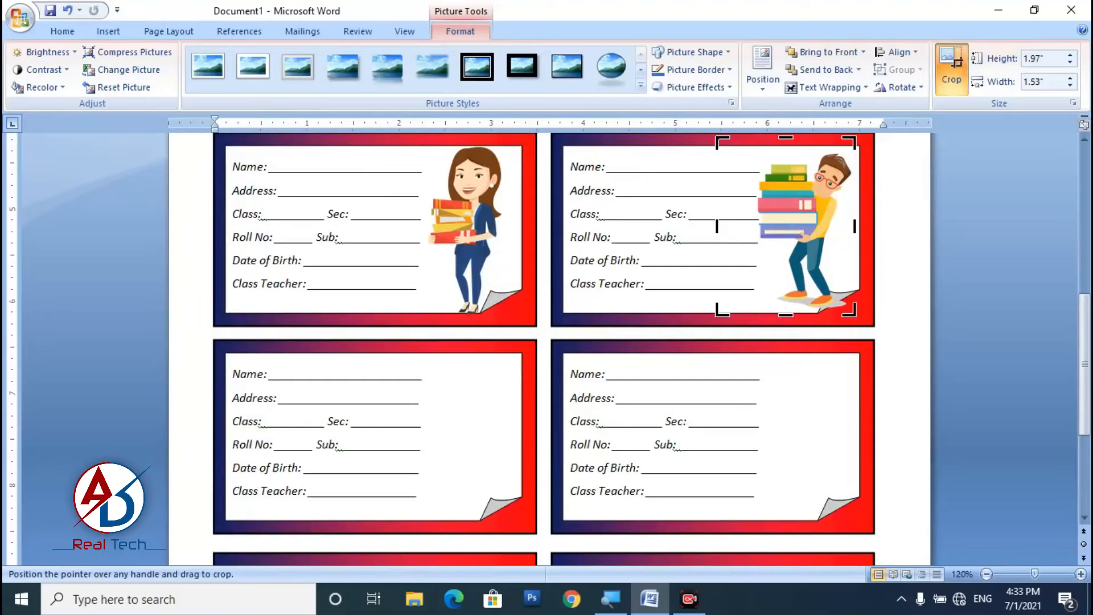
pyautogui.moveTo(717, 226); pyautogui.dragTo(753, 226)
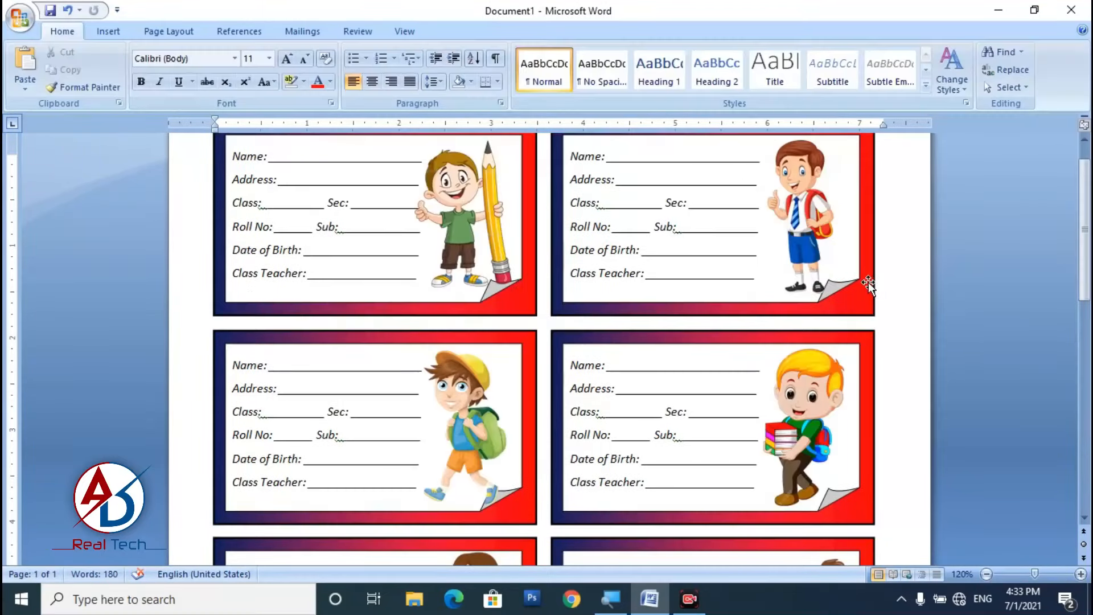
# Step: Nudge the picture of the man carrying books slightly upward within the third row's right label
pyautogui.scroll(-5, 816, 398)
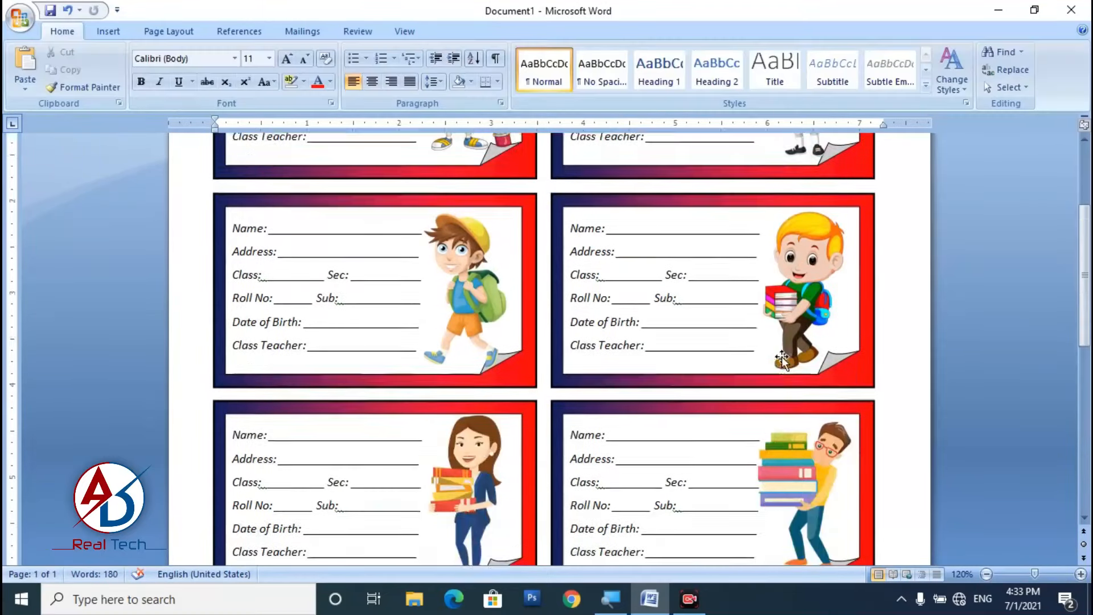
pyautogui.click(815, 406)
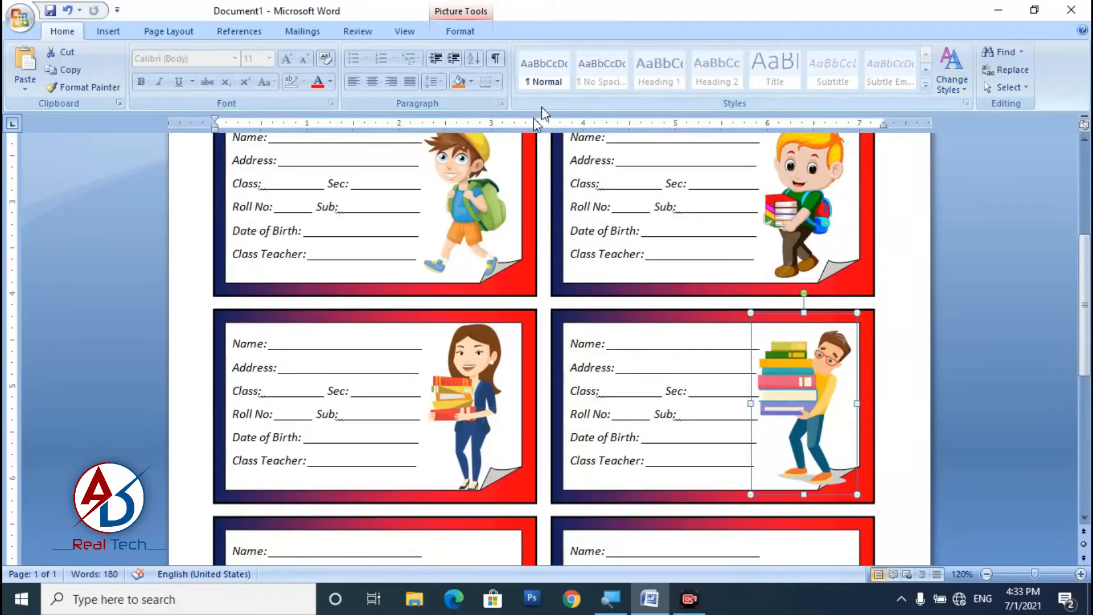
pyautogui.scroll(-3, 797, 341)
pyautogui.keyDown('ctrl'); pyautogui.scroll(-5, 858, 363); pyautogui.keyUp('ctrl')
pyautogui.click(703, 367)
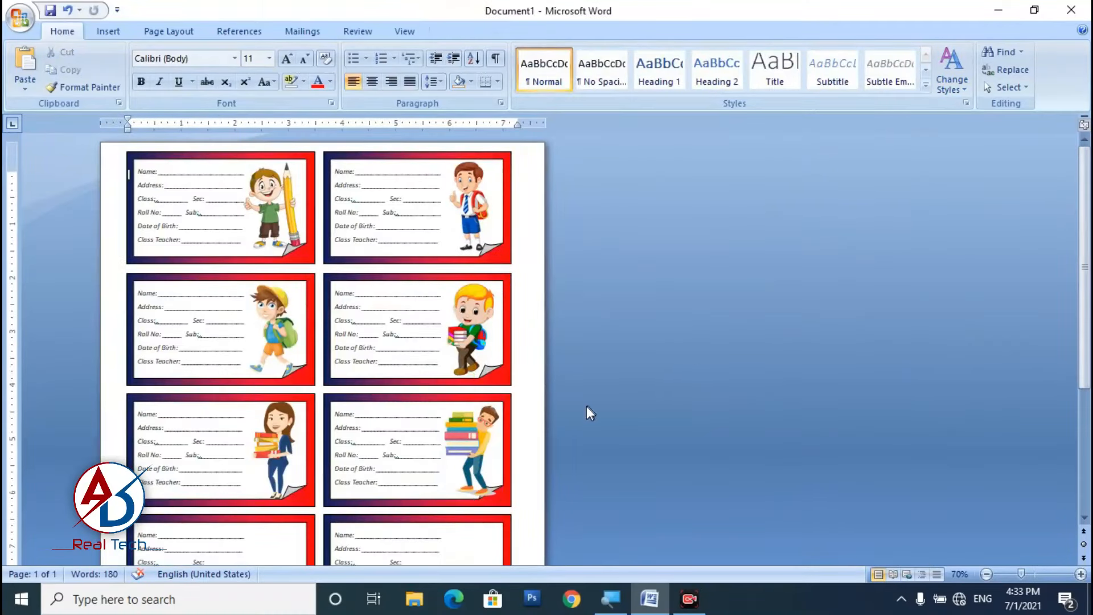
pyautogui.keyDown('ctrl'); pyautogui.scroll(3, 588, 410); pyautogui.keyUp('ctrl')
pyautogui.scroll(-2, 729, 527)
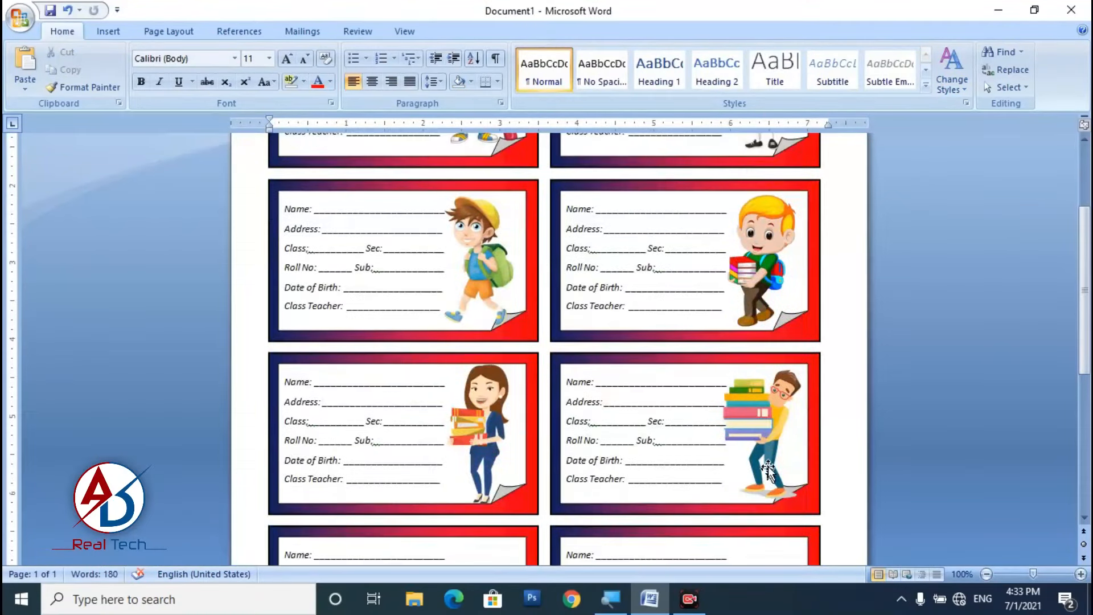
pyautogui.click(768, 460)
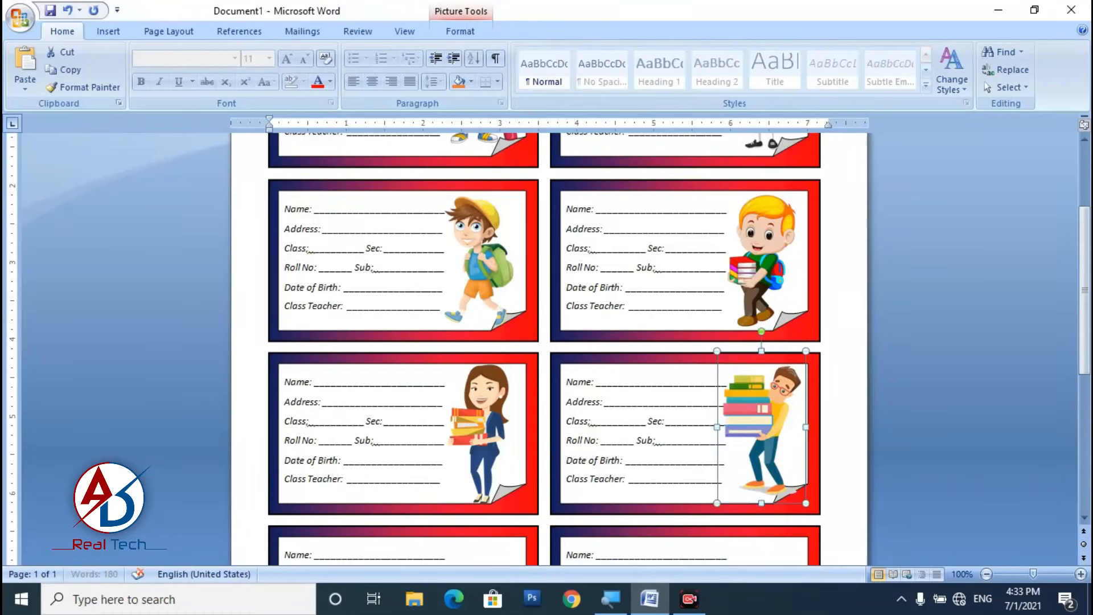
pyautogui.click(883, 448)
# Step: Insert picture 4 from the sticker image png folder
pyautogui.scroll(-6, 776, 433)
pyautogui.keyDown('ctrl'); pyautogui.scroll(-5, 714, 405); pyautogui.keyUp('ctrl')
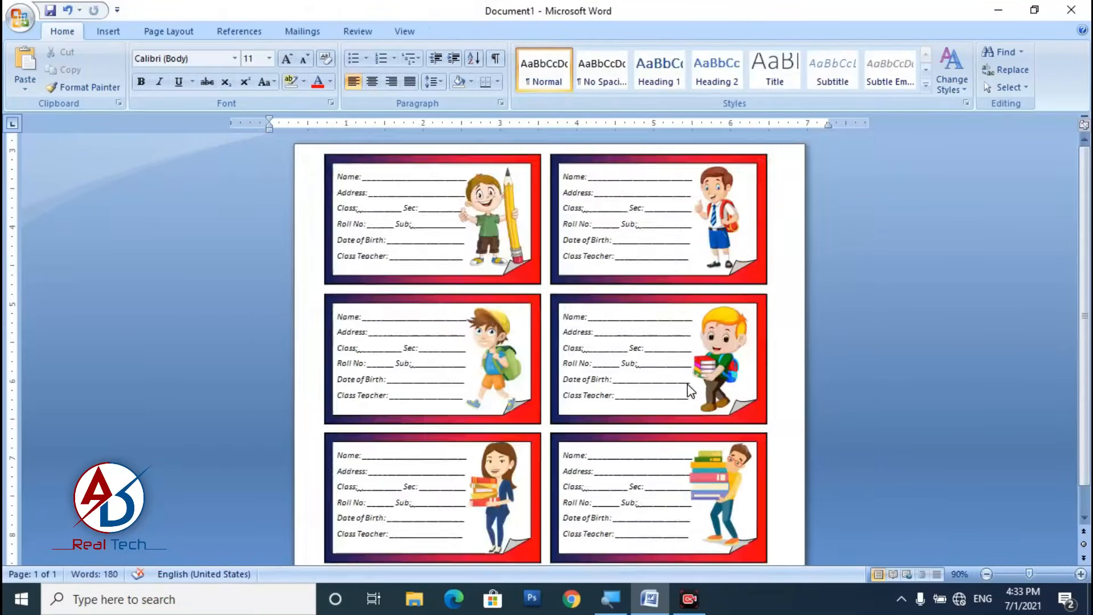
pyautogui.keyDown('ctrl'); pyautogui.scroll(7, 514, 359); pyautogui.keyUp('ctrl')
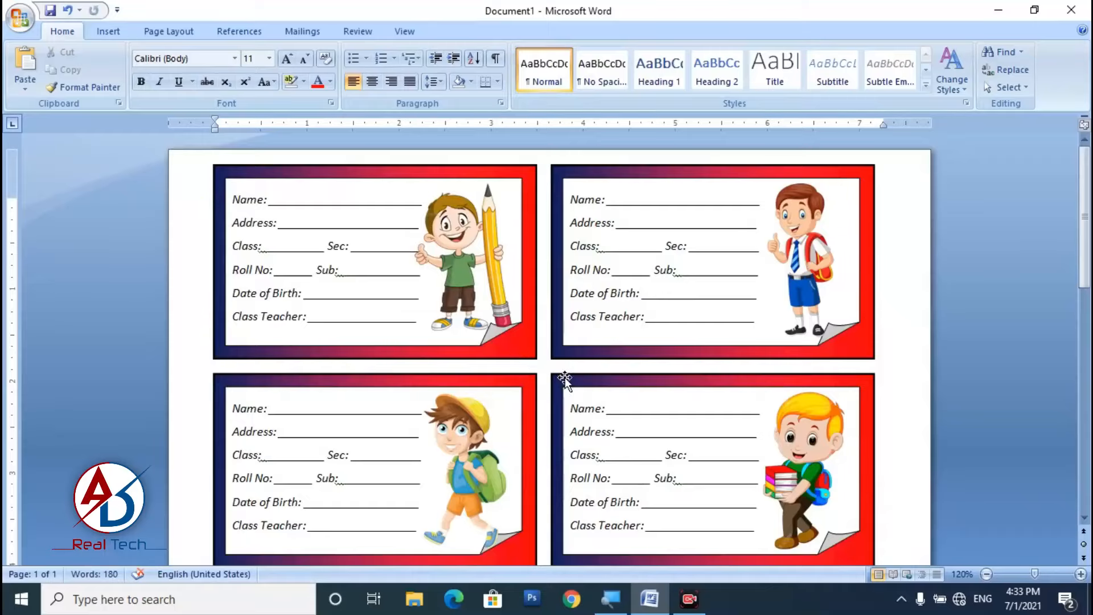
pyautogui.scroll(-10, 565, 380)
pyautogui.click(95, 33)
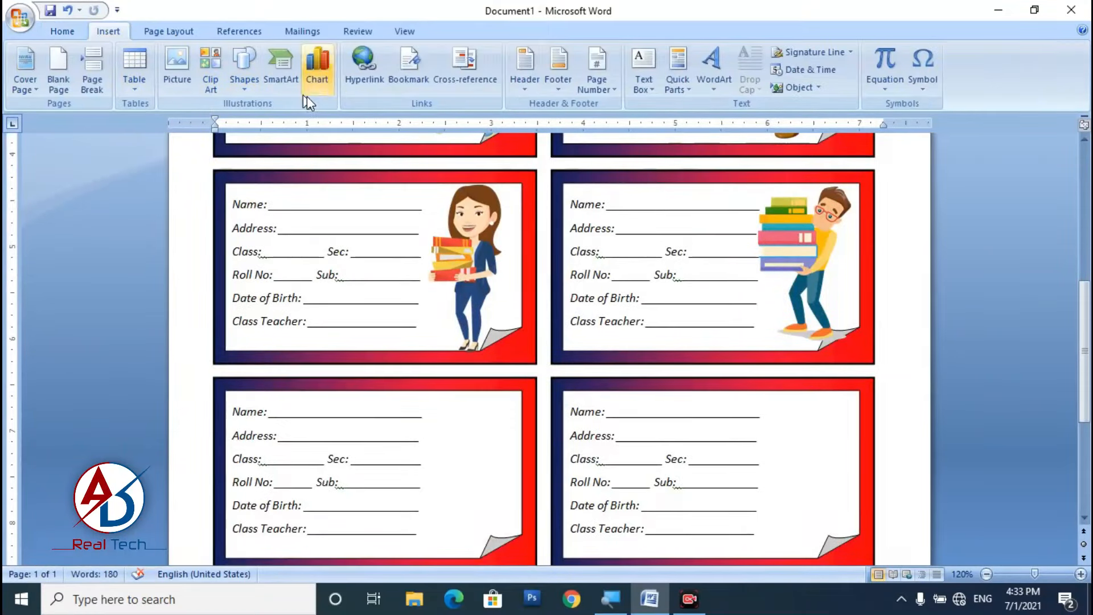
pyautogui.click(177, 69)
pyautogui.scroll(-2, 464, 291)
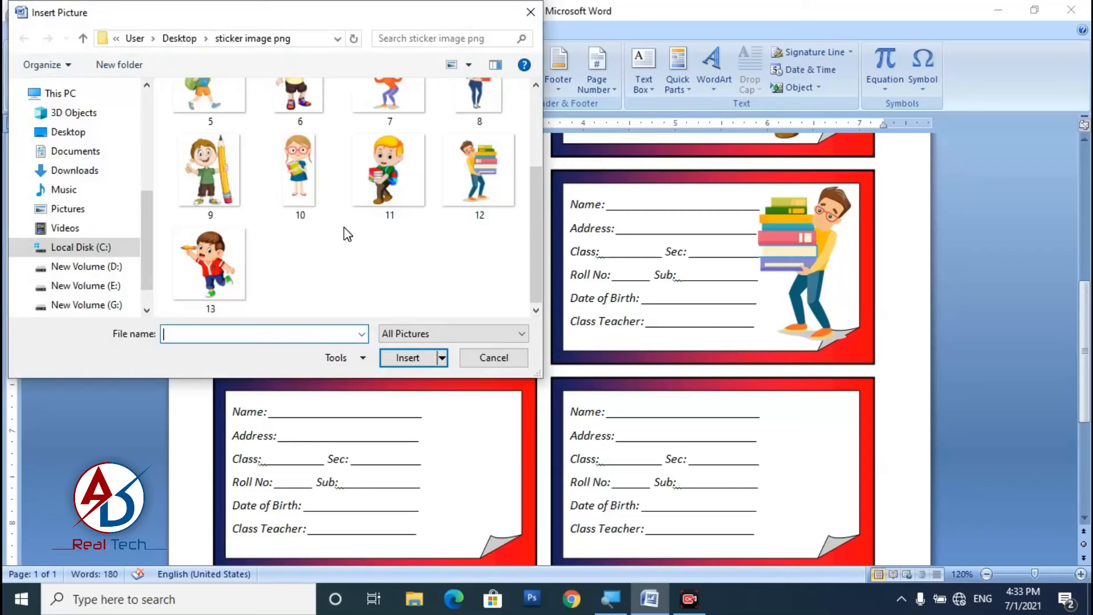
pyautogui.scroll(1, 344, 227)
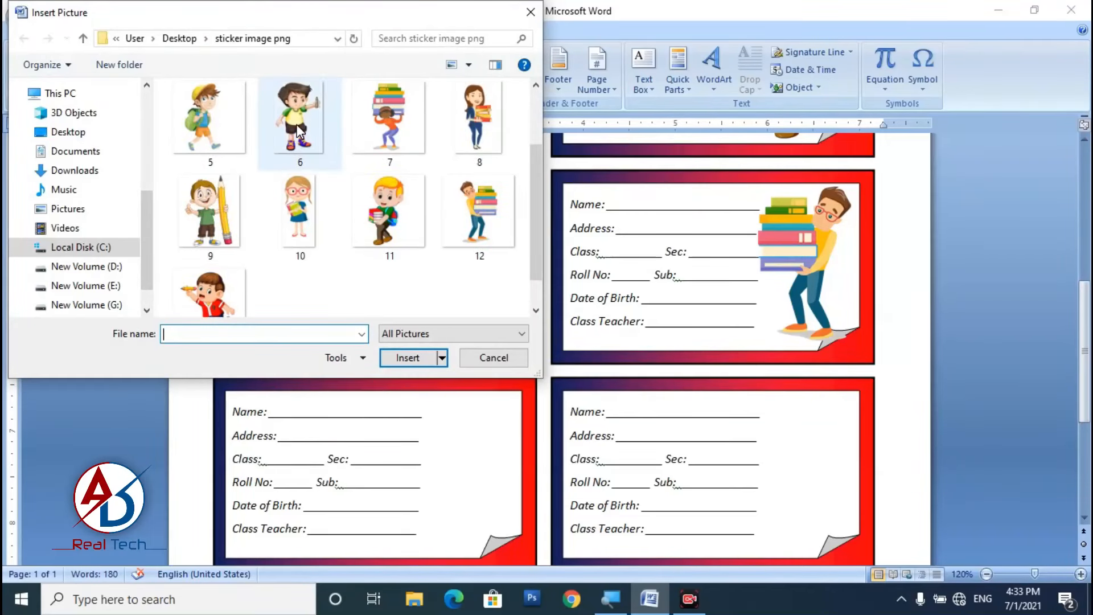
pyautogui.scroll(1, 394, 144)
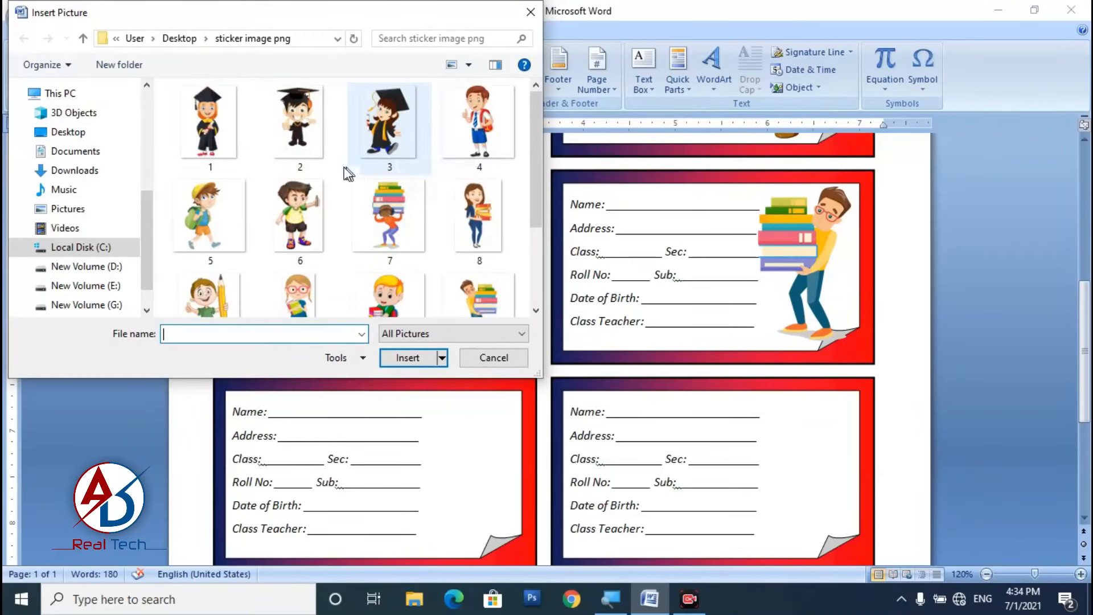
pyautogui.click(477, 151)
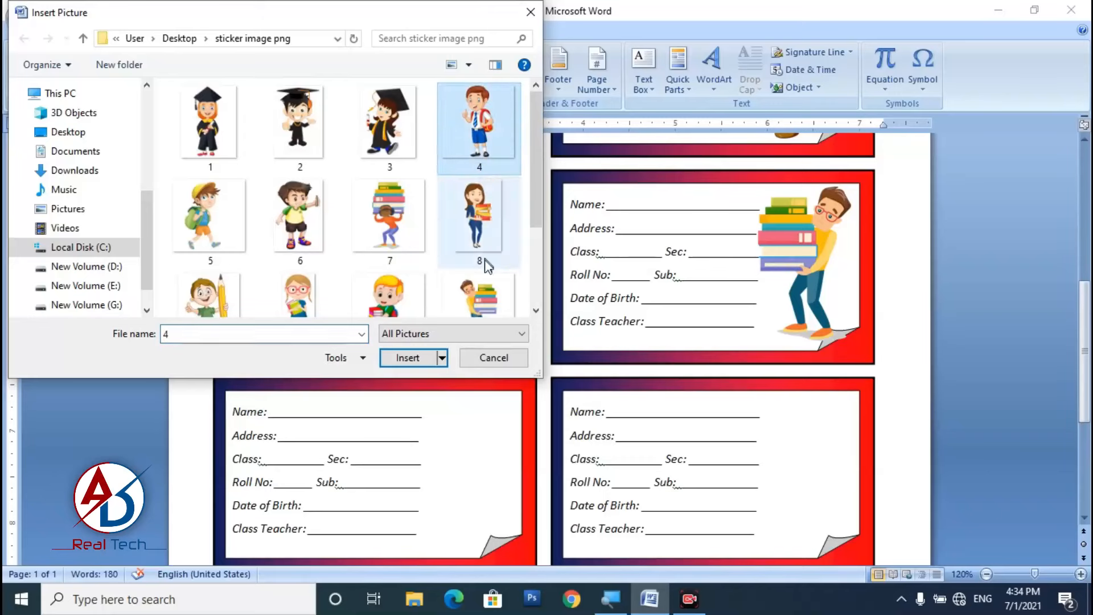
pyautogui.click(425, 361)
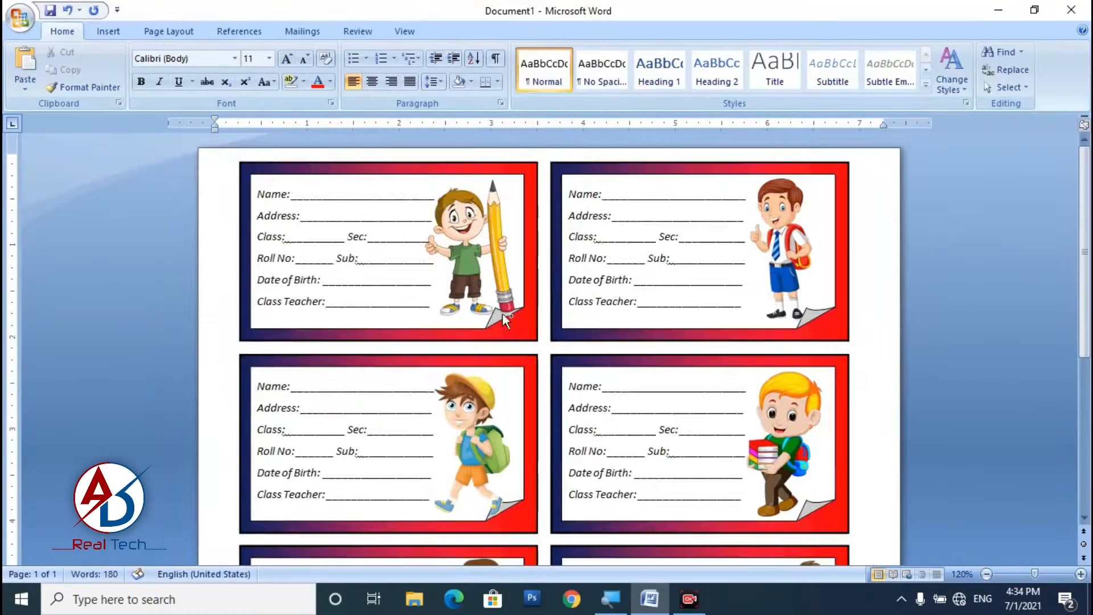
# Step: Examine the labels down the page, checking the placed pictures and which labels are still without one
pyautogui.keyDown('ctrl'); pyautogui.scroll(-4, 503, 314); pyautogui.keyUp('ctrl')
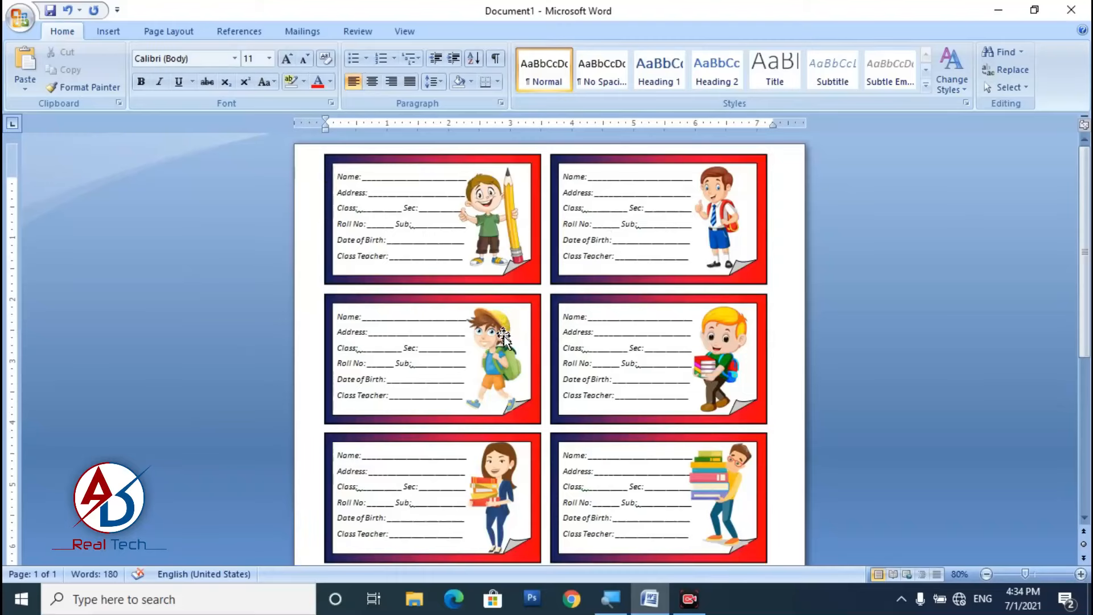
pyautogui.scroll(-2, 504, 335)
pyautogui.keyDown('ctrl'); pyautogui.scroll(-1, 507, 342); pyautogui.keyUp('ctrl')
pyautogui.scroll(-6, 466, 345)
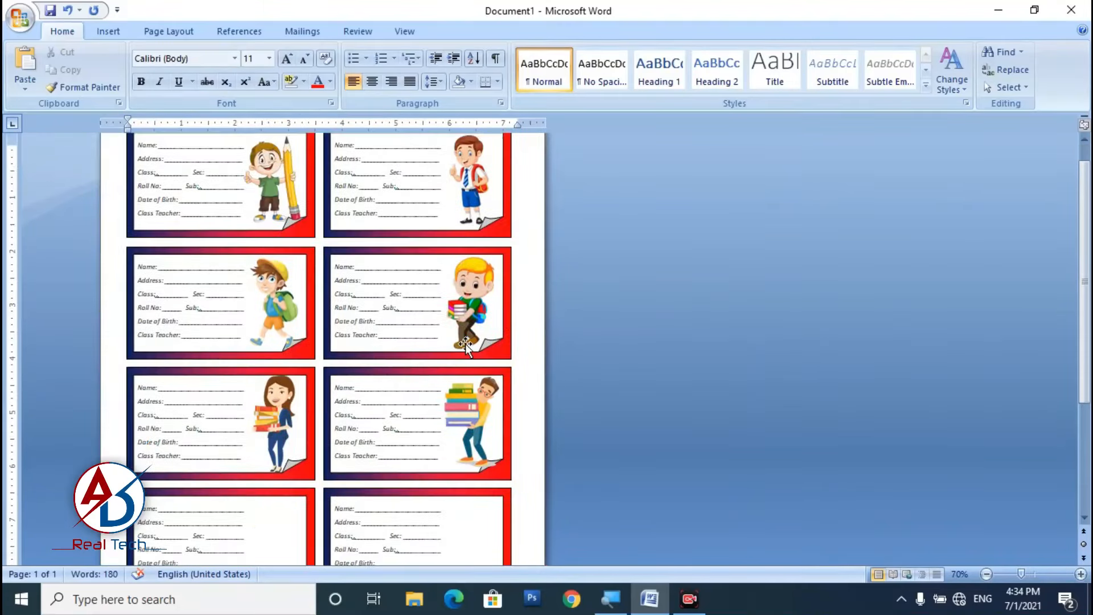
pyautogui.keyDown('ctrl'); pyautogui.scroll(1, 465, 345); pyautogui.keyUp('ctrl')
pyautogui.keyDown('ctrl'); pyautogui.scroll(4, 466, 349); pyautogui.keyUp('ctrl')
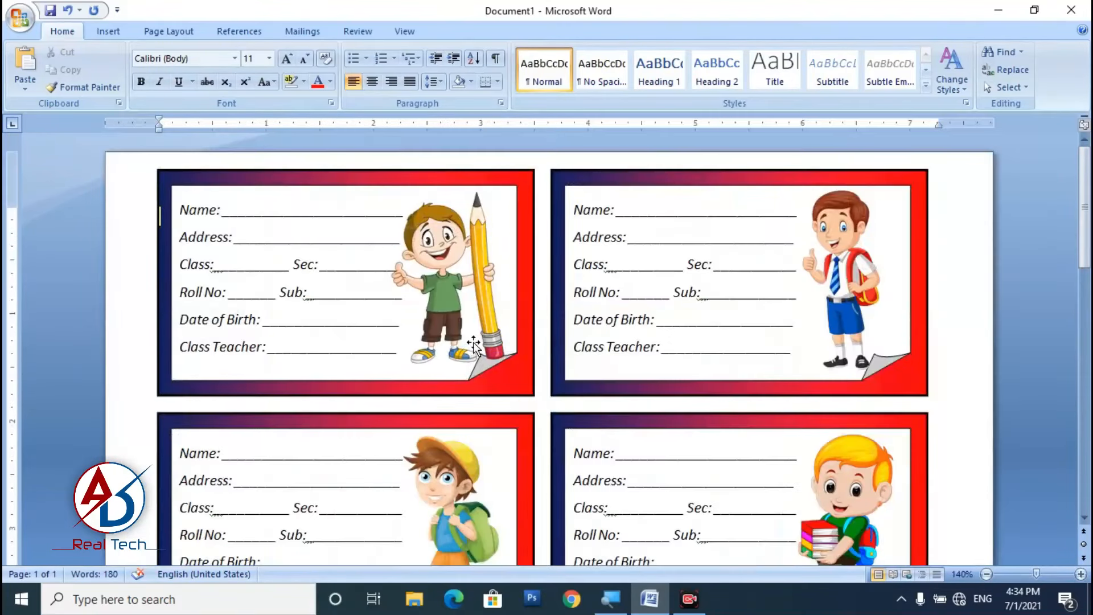
pyautogui.scroll(-3, 446, 317)
pyautogui.keyDown('ctrl'); pyautogui.scroll(-1, 448, 322); pyautogui.keyUp('ctrl')
pyautogui.scroll(-8, 447, 321)
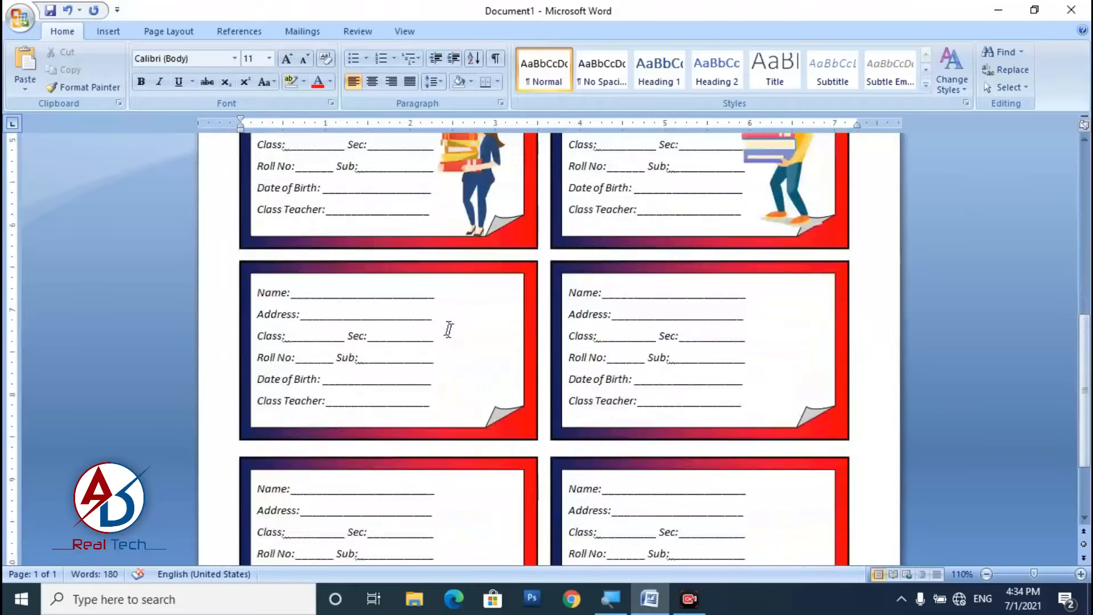
# Step: Insert picture 13 from the sticker image png folder and set its text wrapping to In Front of Text
pyautogui.click(108, 31)
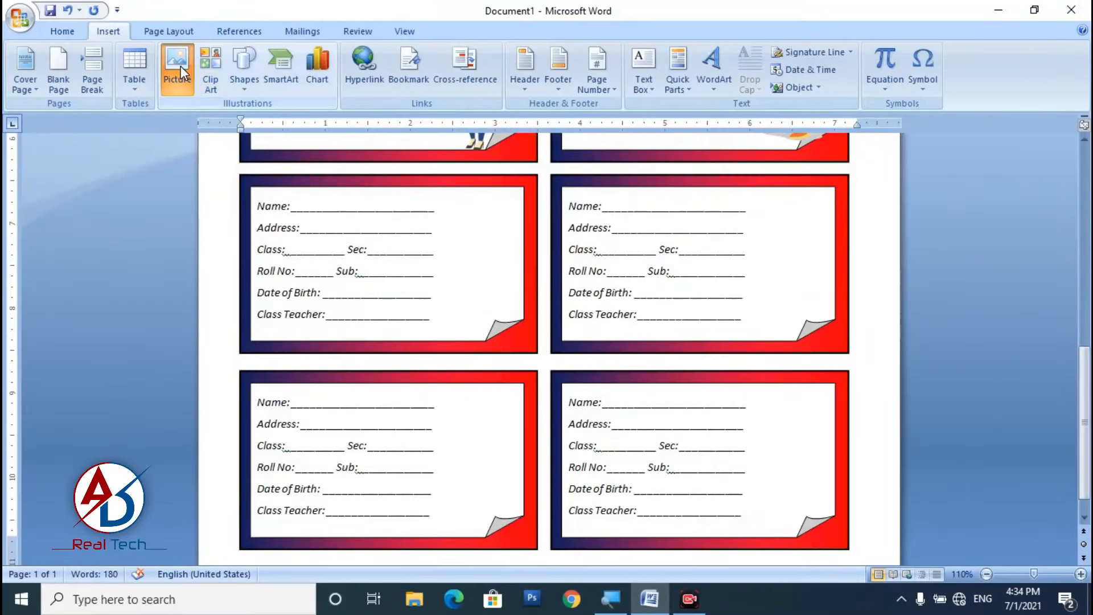
pyautogui.click(180, 66)
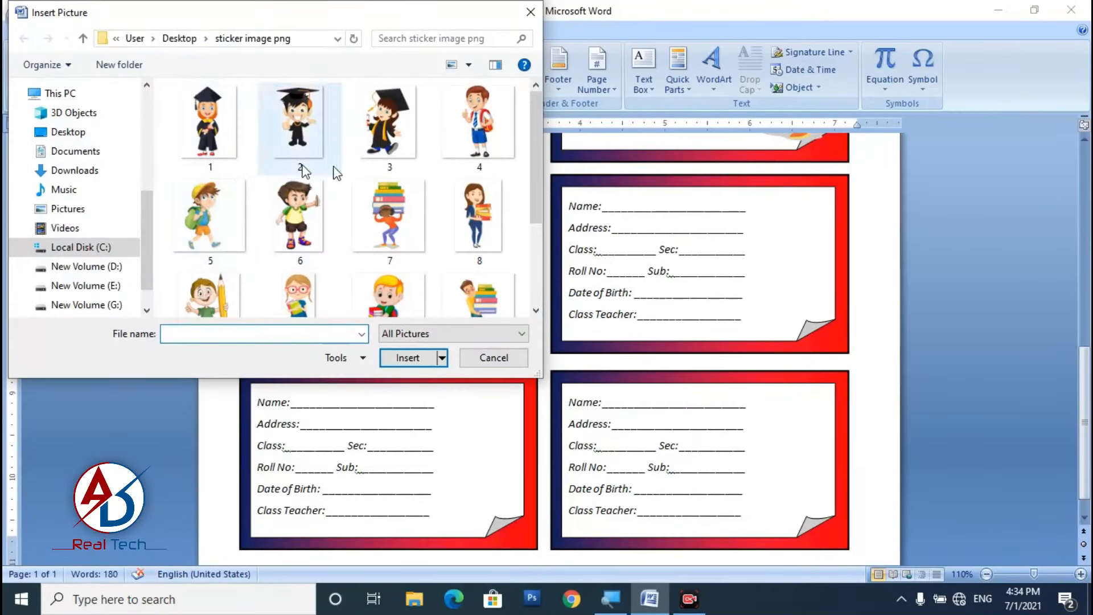
pyautogui.scroll(-2, 295, 171)
pyautogui.click(208, 262)
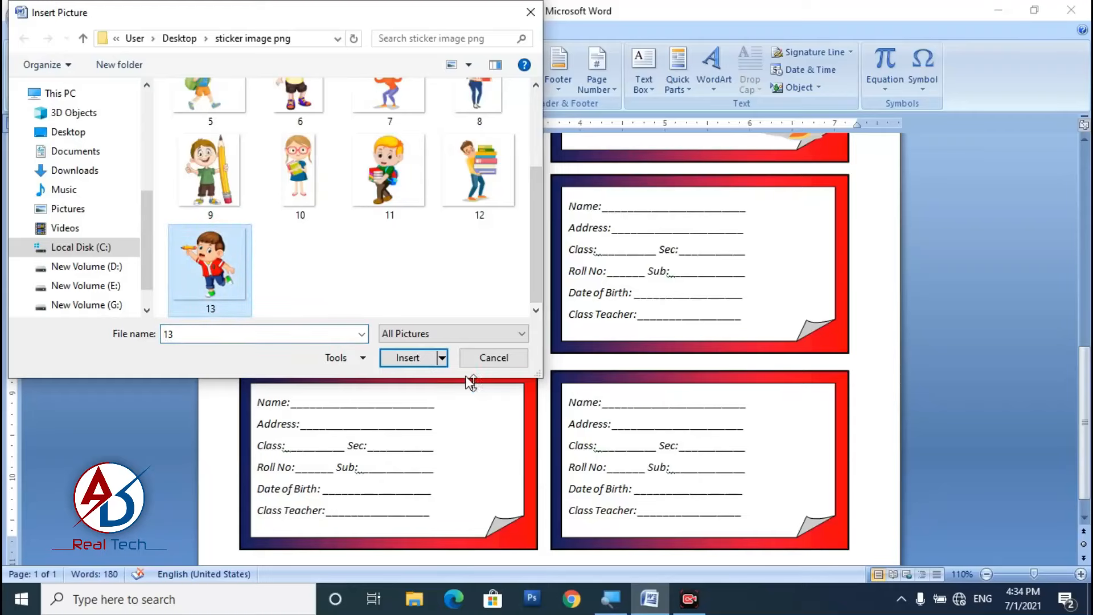
pyautogui.click(410, 356)
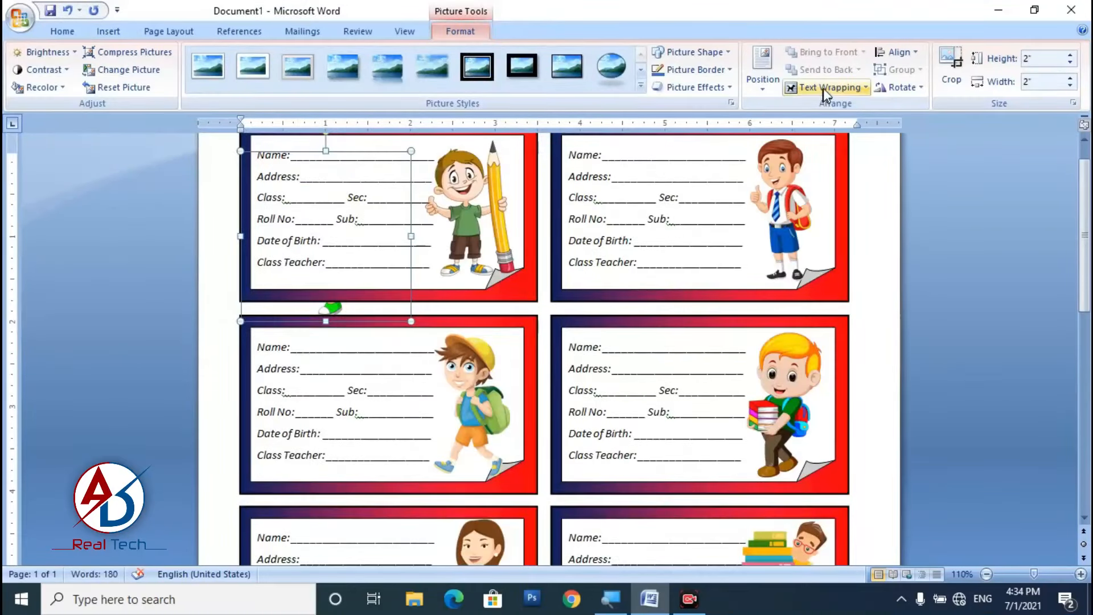
pyautogui.click(823, 88)
pyautogui.click(811, 181)
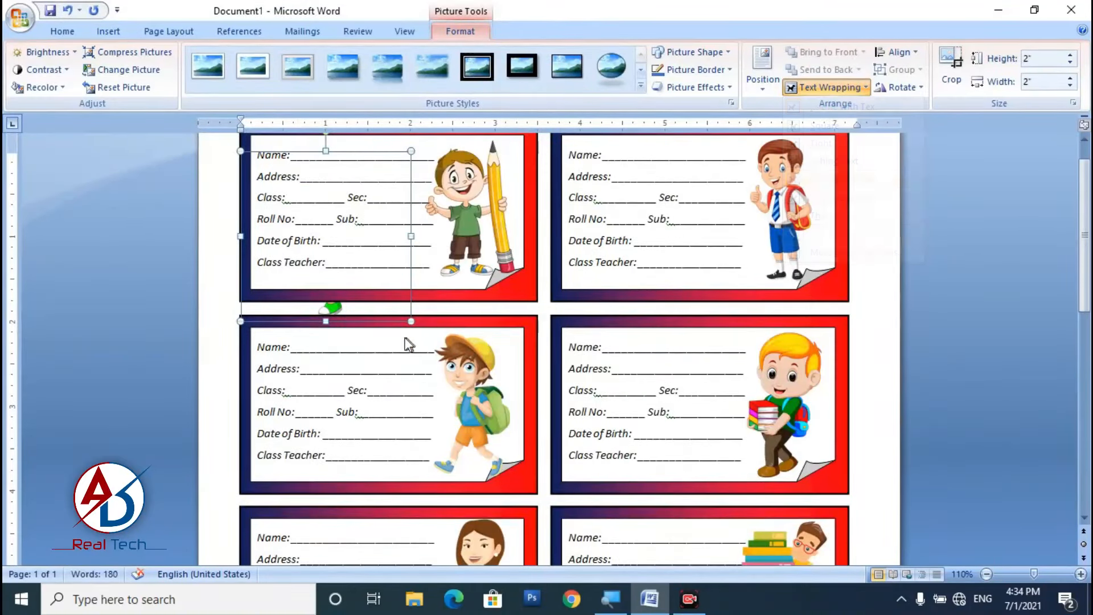
# Step: Move the picture of the boy holding a pencil onto the fourth row's left label and shrink it to about 1.78 inches square
pyautogui.moveTo(354, 265); pyautogui.dragTo(537, 469)
pyautogui.scroll(-7, 537, 461)
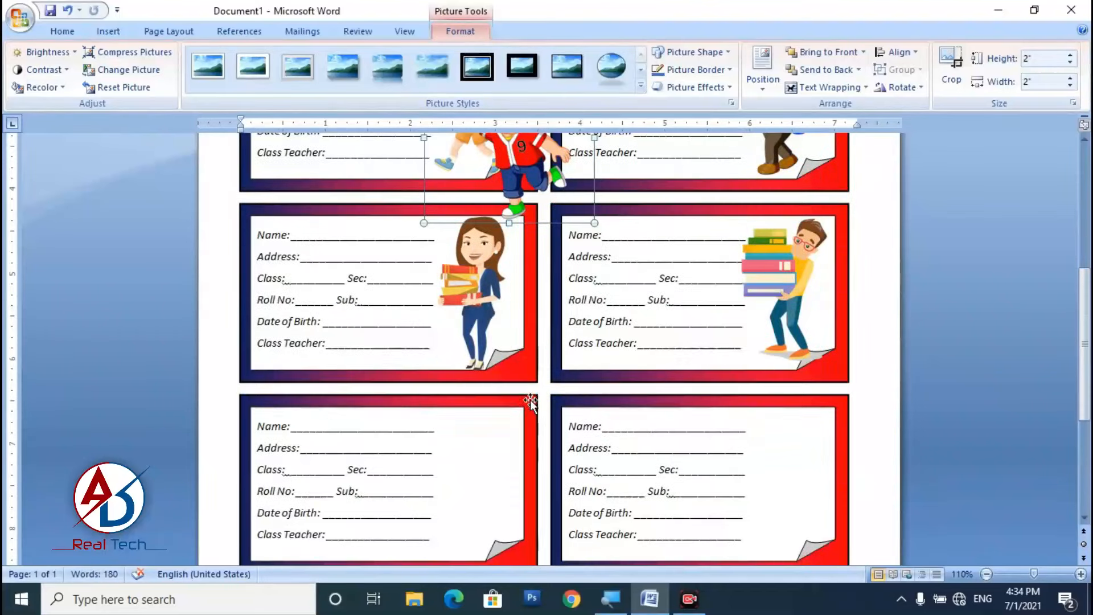
pyautogui.moveTo(534, 214); pyautogui.dragTo(478, 513)
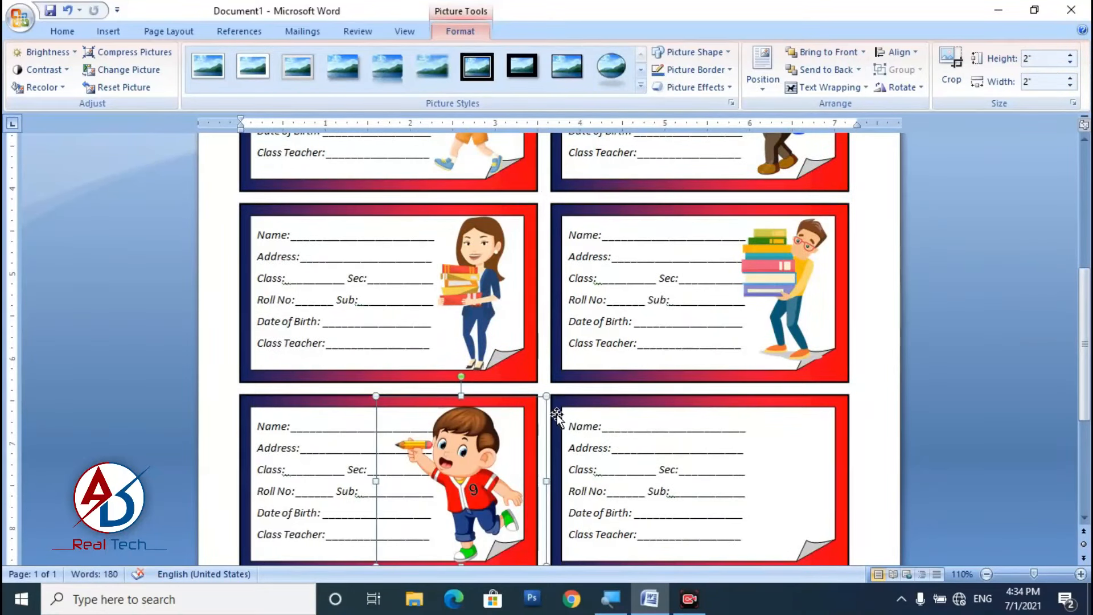
pyautogui.moveTo(548, 396); pyautogui.dragTo(529, 414)
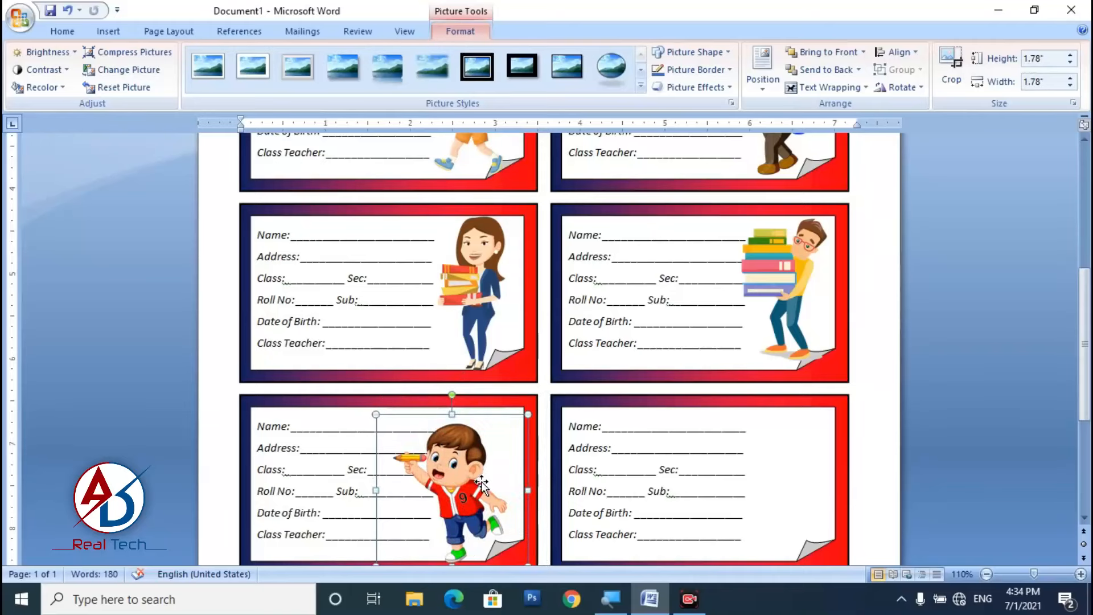
pyautogui.moveTo(488, 463); pyautogui.dragTo(501, 475)
pyautogui.click(859, 449)
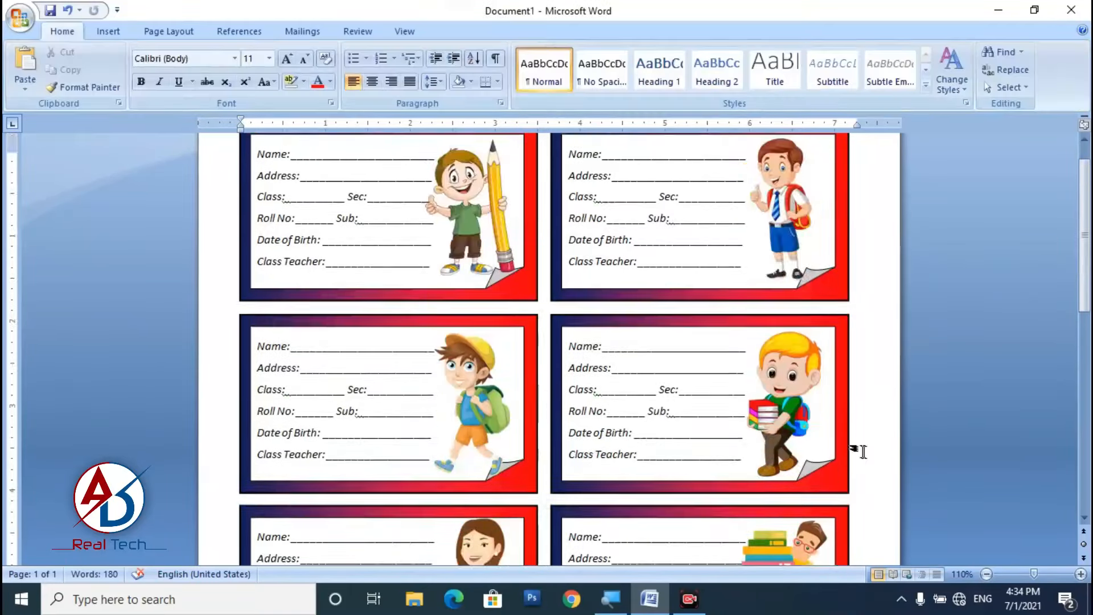
# Step: Nudge the picture of the boy holding a pencil slightly up and left within the fourth row's left label
pyautogui.scroll(-10, 529, 439)
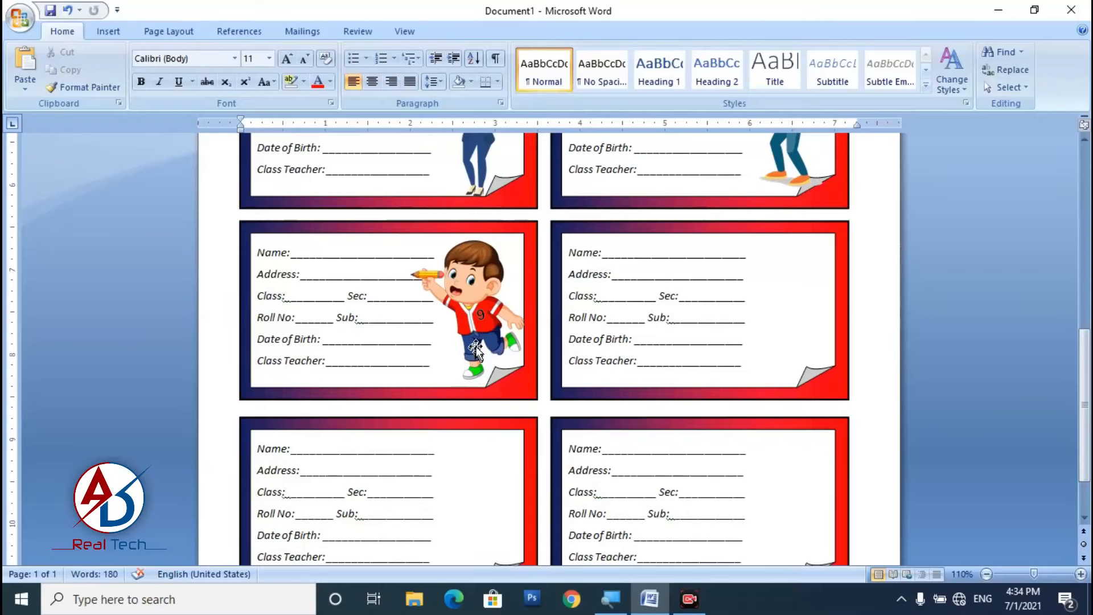
pyautogui.click(476, 347)
pyautogui.hotkey('ctrl', 'Up')
pyautogui.hotkey('ctrl', 'Up')
pyautogui.hotkey('ctrl', 'Up')
pyautogui.hotkey('ctrl', 'Up')
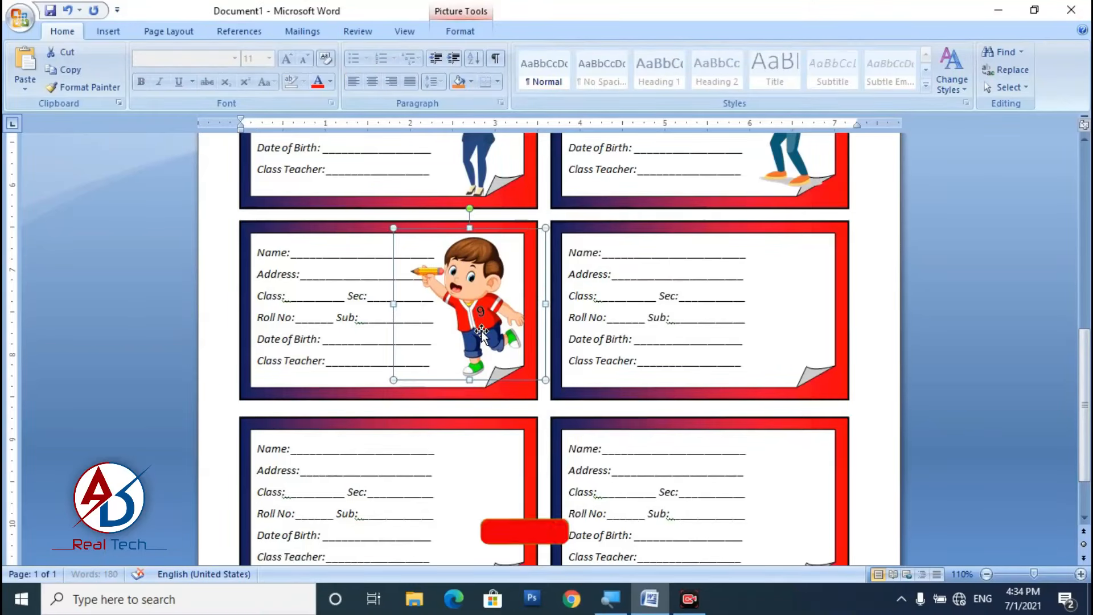
pyautogui.hotkey('ctrl', 'Left')
pyautogui.hotkey('ctrl', 'Left')
pyautogui.click(871, 380)
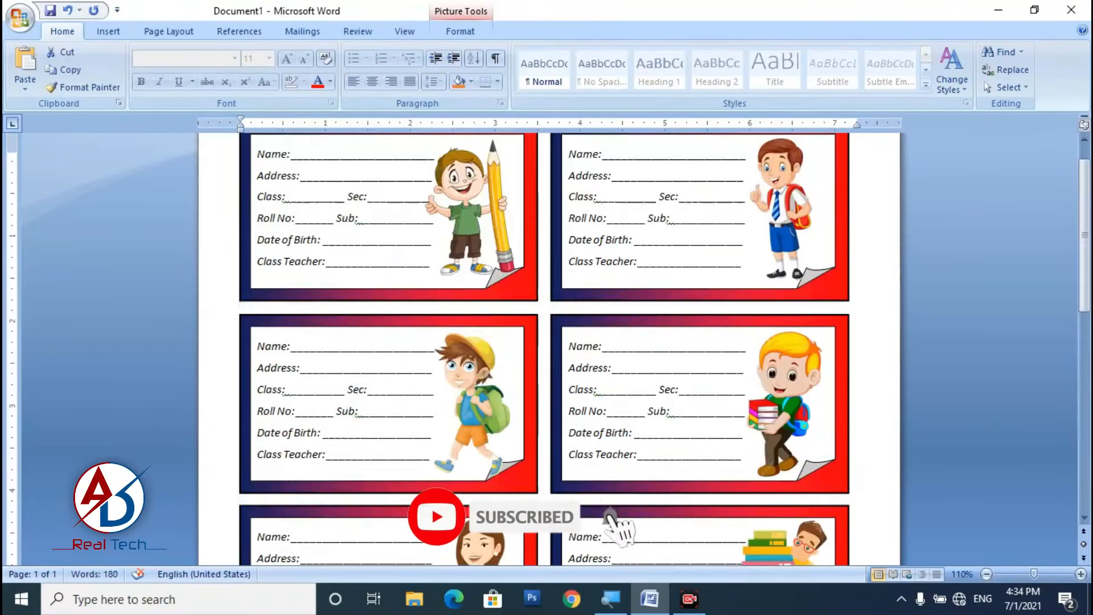
# Step: Insert picture 7 from the sticker image png folder and set its text wrapping to In Front of Text
pyautogui.scroll(-9, 475, 374)
pyautogui.click(109, 31)
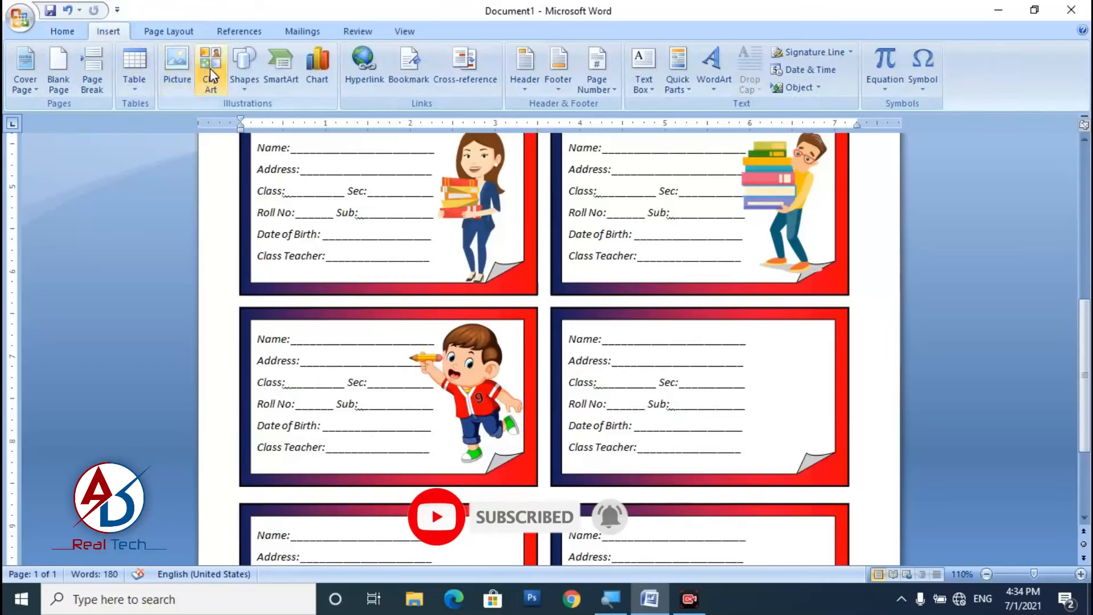
pyautogui.click(176, 65)
pyautogui.scroll(-2, 351, 261)
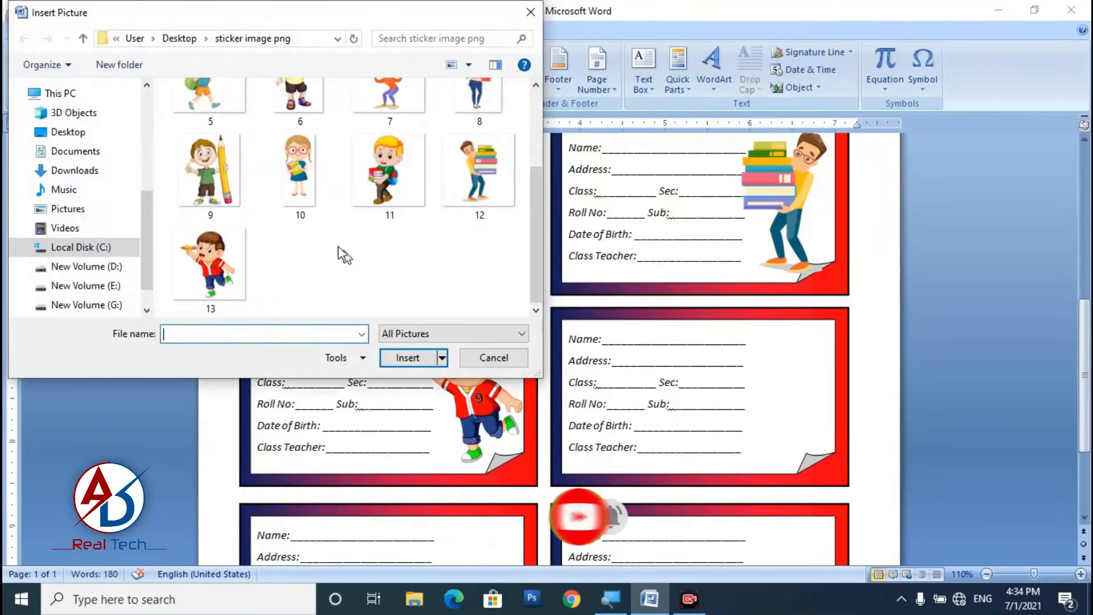
pyautogui.scroll(1, 307, 191)
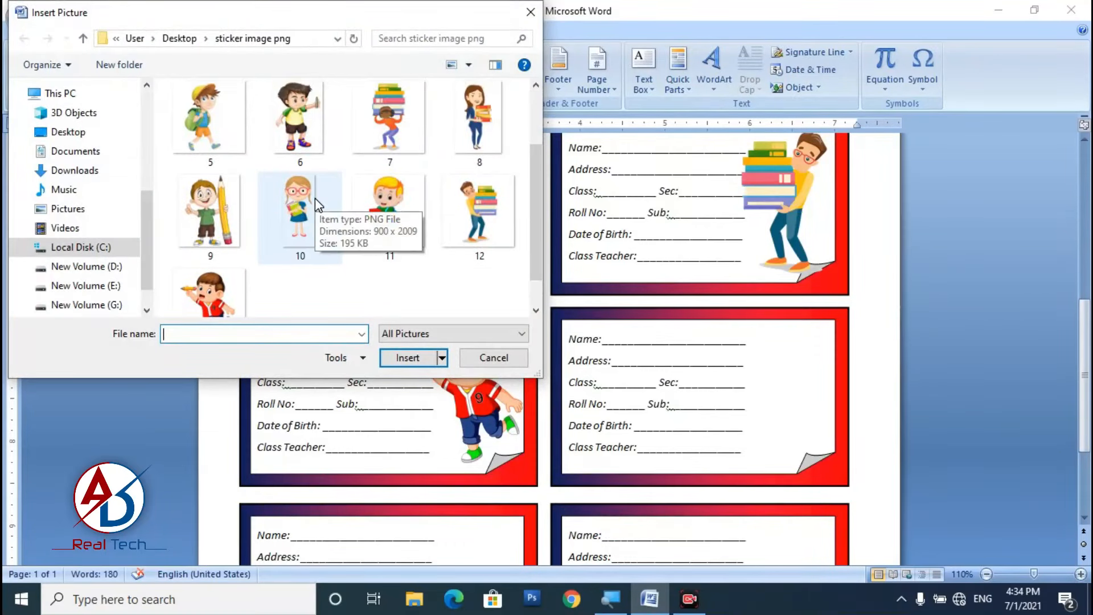
pyautogui.click(390, 140)
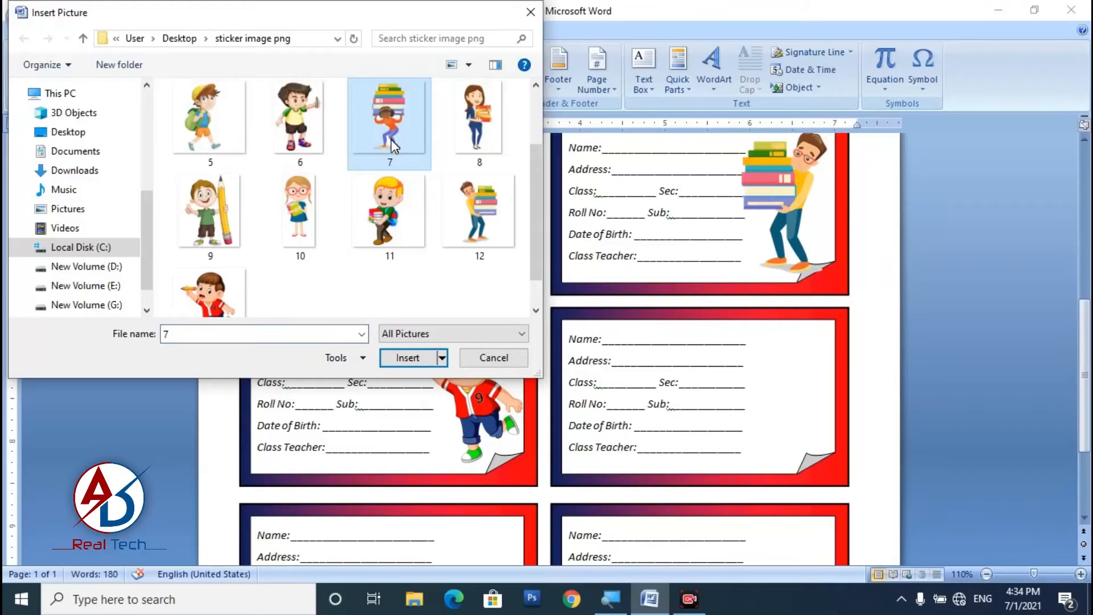
pyautogui.click(415, 359)
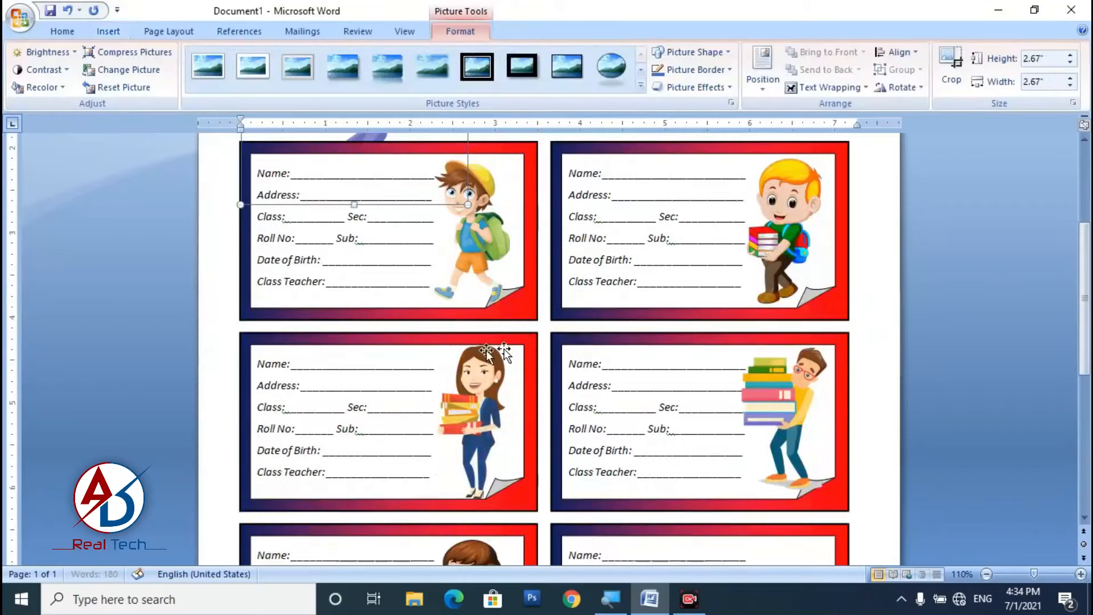
pyautogui.scroll(3, 444, 330)
pyautogui.click(828, 87)
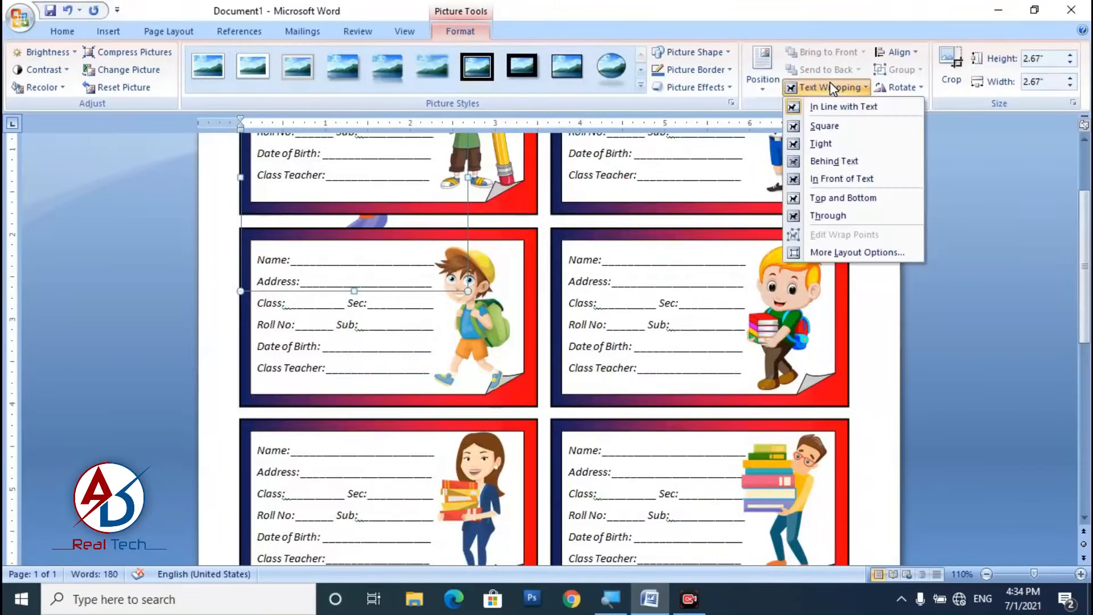
pyautogui.click(819, 178)
# Step: Move the picture of the girl carrying books onto the fourth row's right label and shrink it to about 2.09 inches square
pyautogui.moveTo(378, 223); pyautogui.dragTo(529, 399)
pyautogui.scroll(-3, 614, 364)
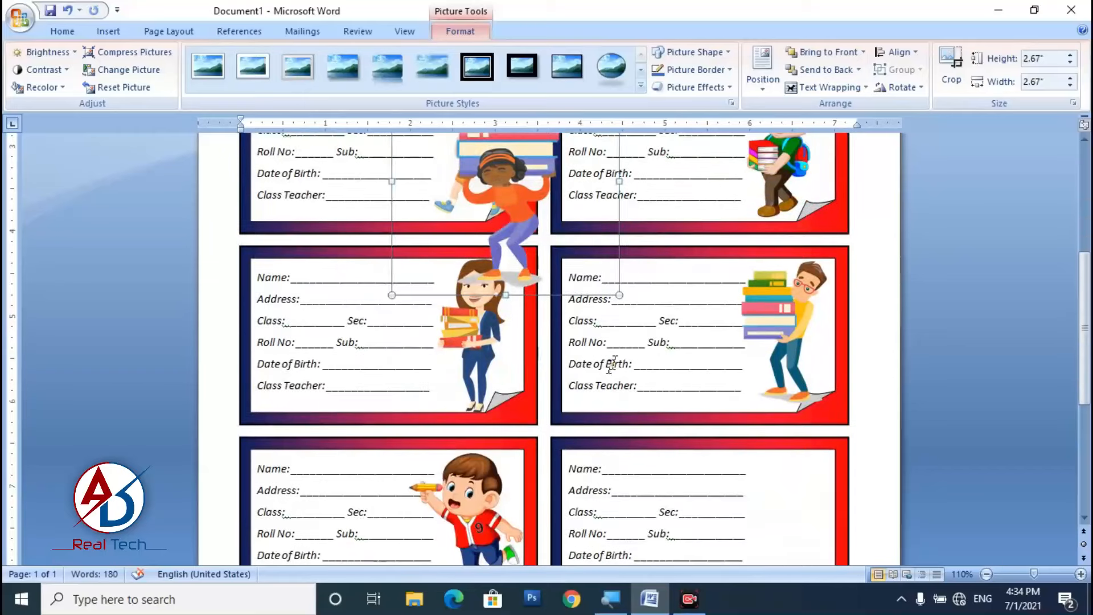
pyautogui.moveTo(624, 298); pyautogui.dragTo(732, 536)
pyautogui.click(518, 210)
pyautogui.scroll(-3, 707, 495)
pyautogui.moveTo(694, 272); pyautogui.dragTo(781, 328)
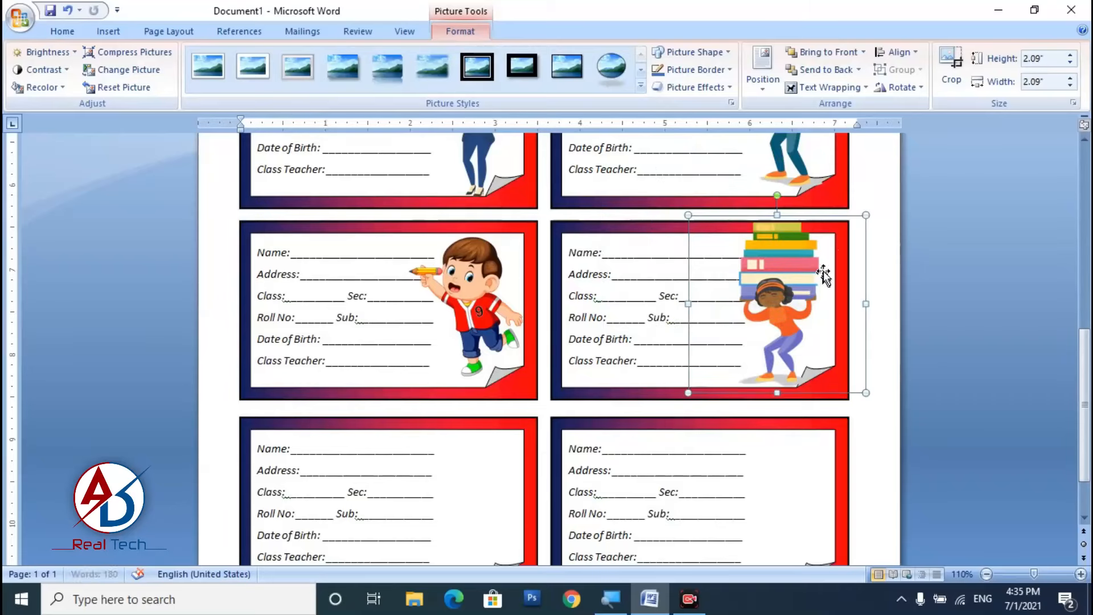
# Step: Resize the picture of the girl carrying books to about 1.86 inches square and fit it inside the right end of its label
pyautogui.moveTo(864, 216); pyautogui.dragTo(833, 248)
pyautogui.moveTo(774, 305); pyautogui.dragTo(812, 287)
pyautogui.moveTo(846, 241); pyautogui.dragTo(858, 228)
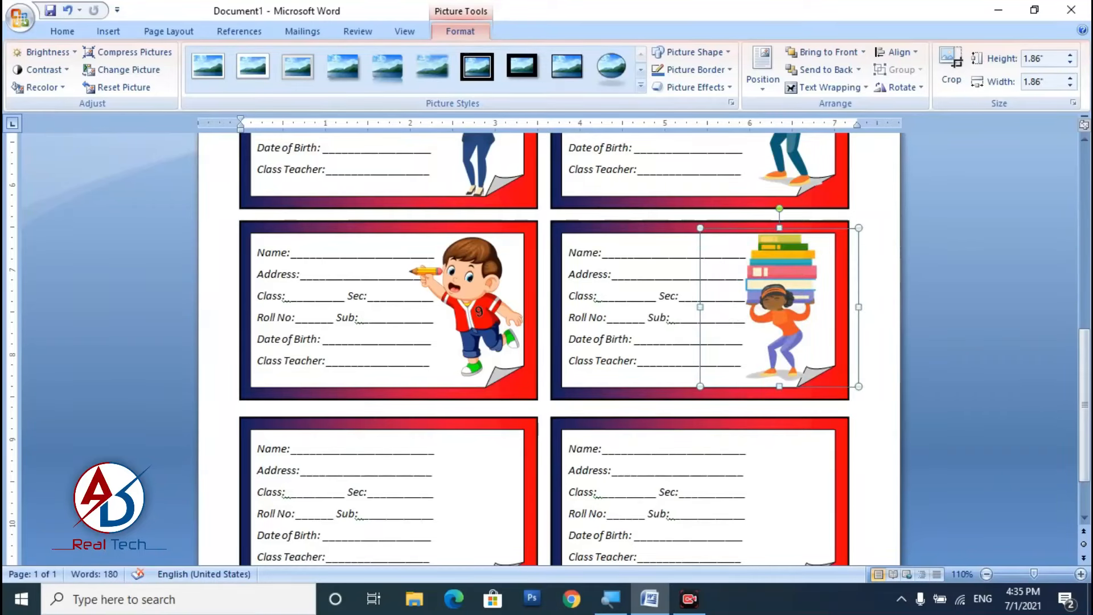
pyautogui.press('Right')
pyautogui.click(922, 320)
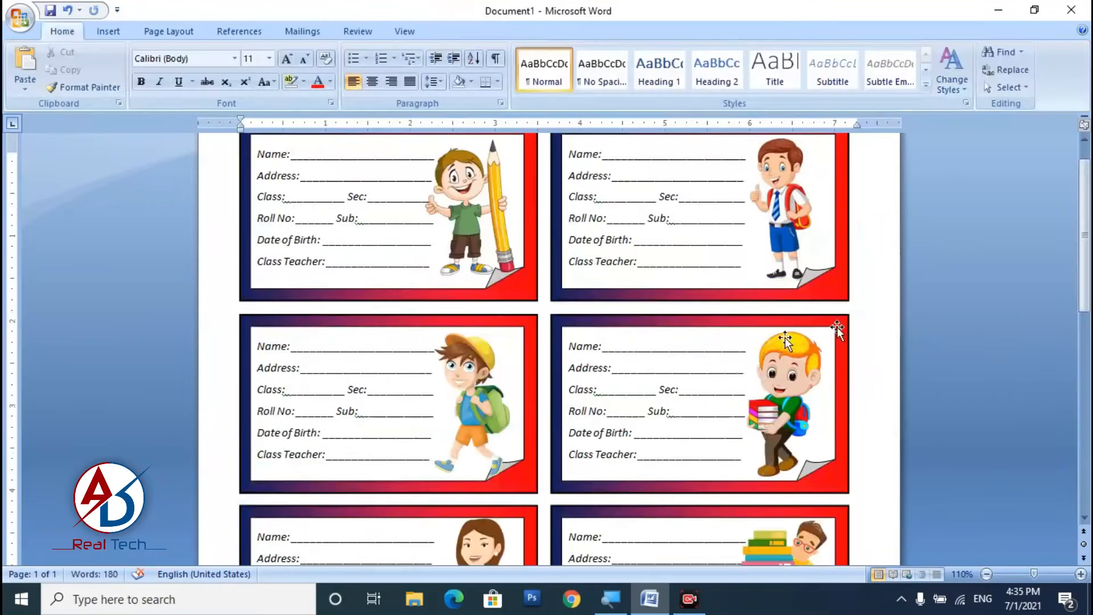
# Step: Insert picture 3 from the sticker image png folder and set its text wrapping to In Front of Text
pyautogui.scroll(-5, 619, 391)
pyautogui.scroll(-5, 617, 391)
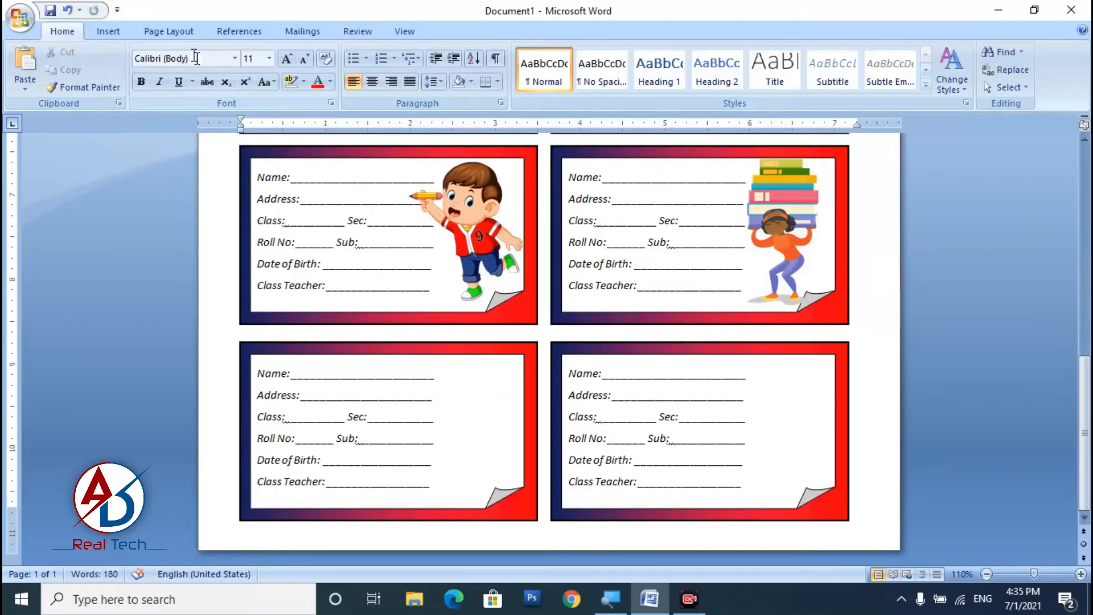
pyautogui.click(108, 31)
pyautogui.click(176, 71)
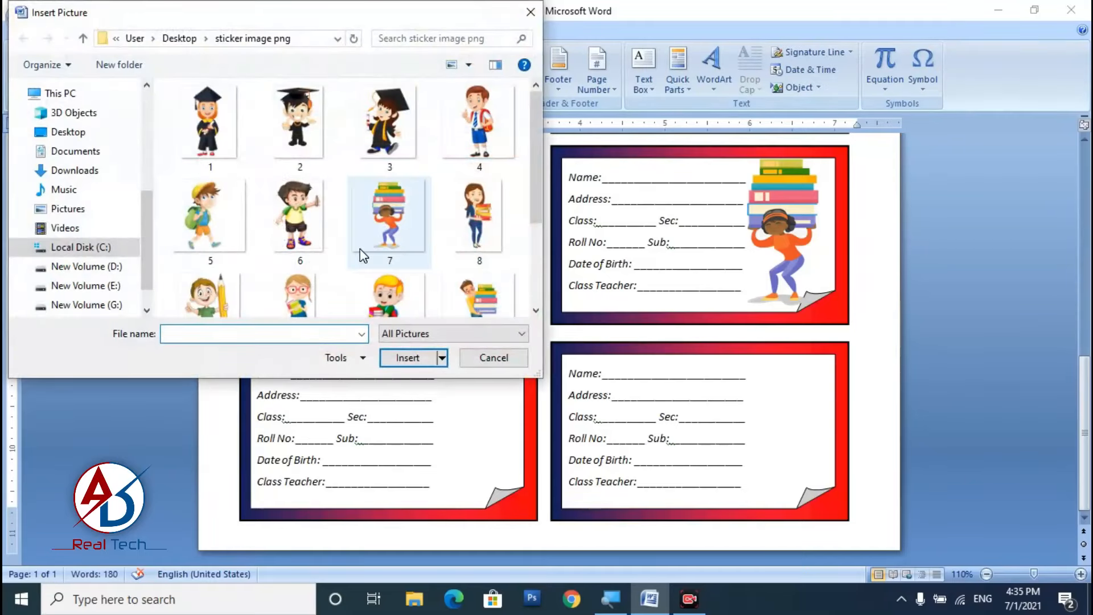
pyautogui.click(387, 125)
pyautogui.click(401, 360)
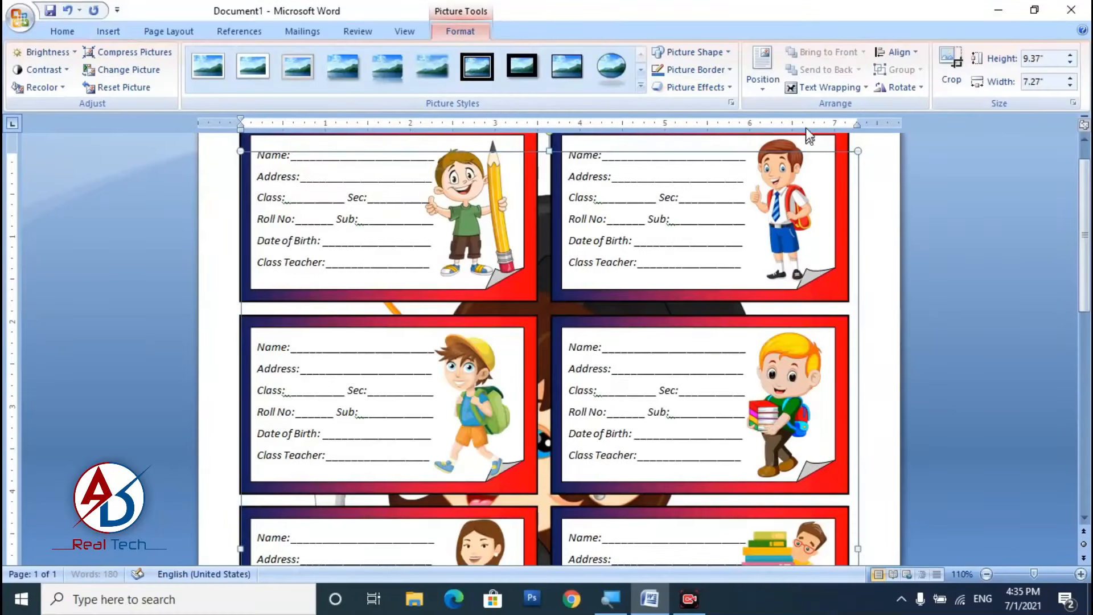
pyautogui.click(825, 87)
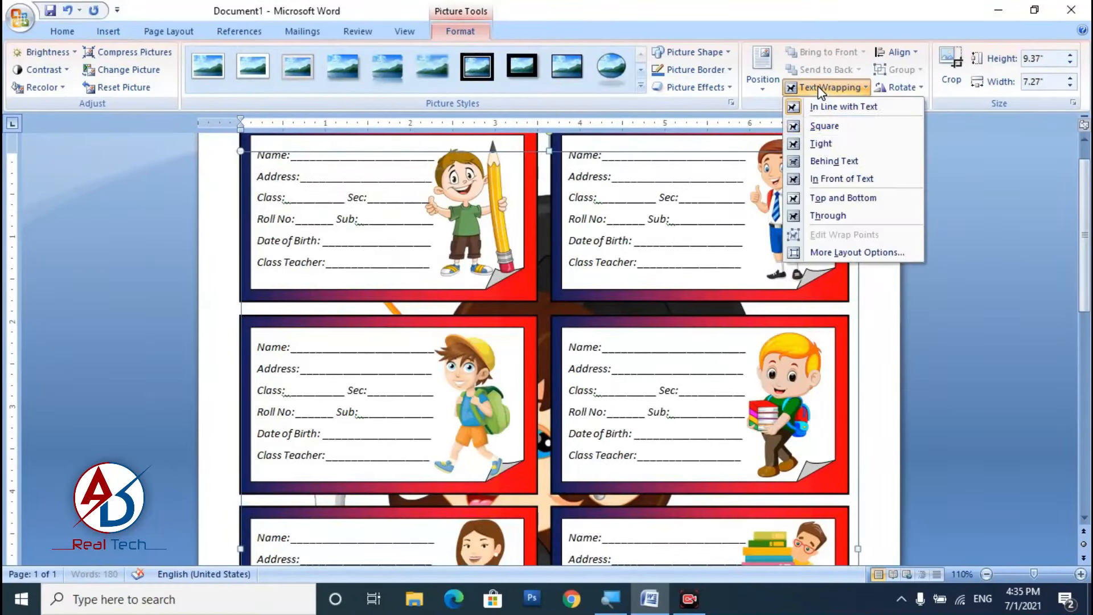
pyautogui.click(825, 180)
pyautogui.scroll(-5, 399, 376)
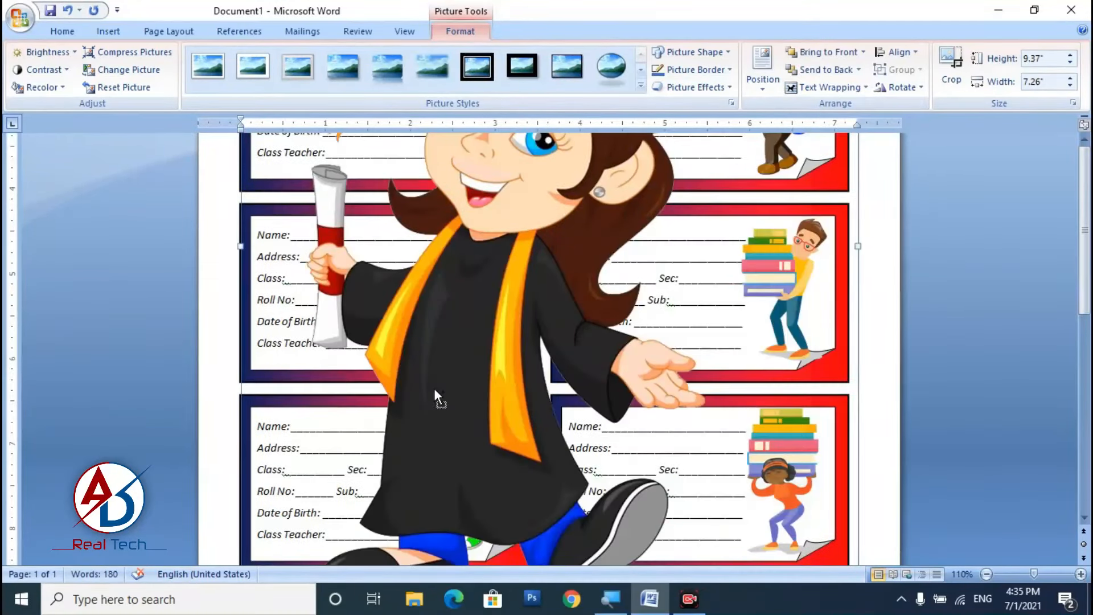